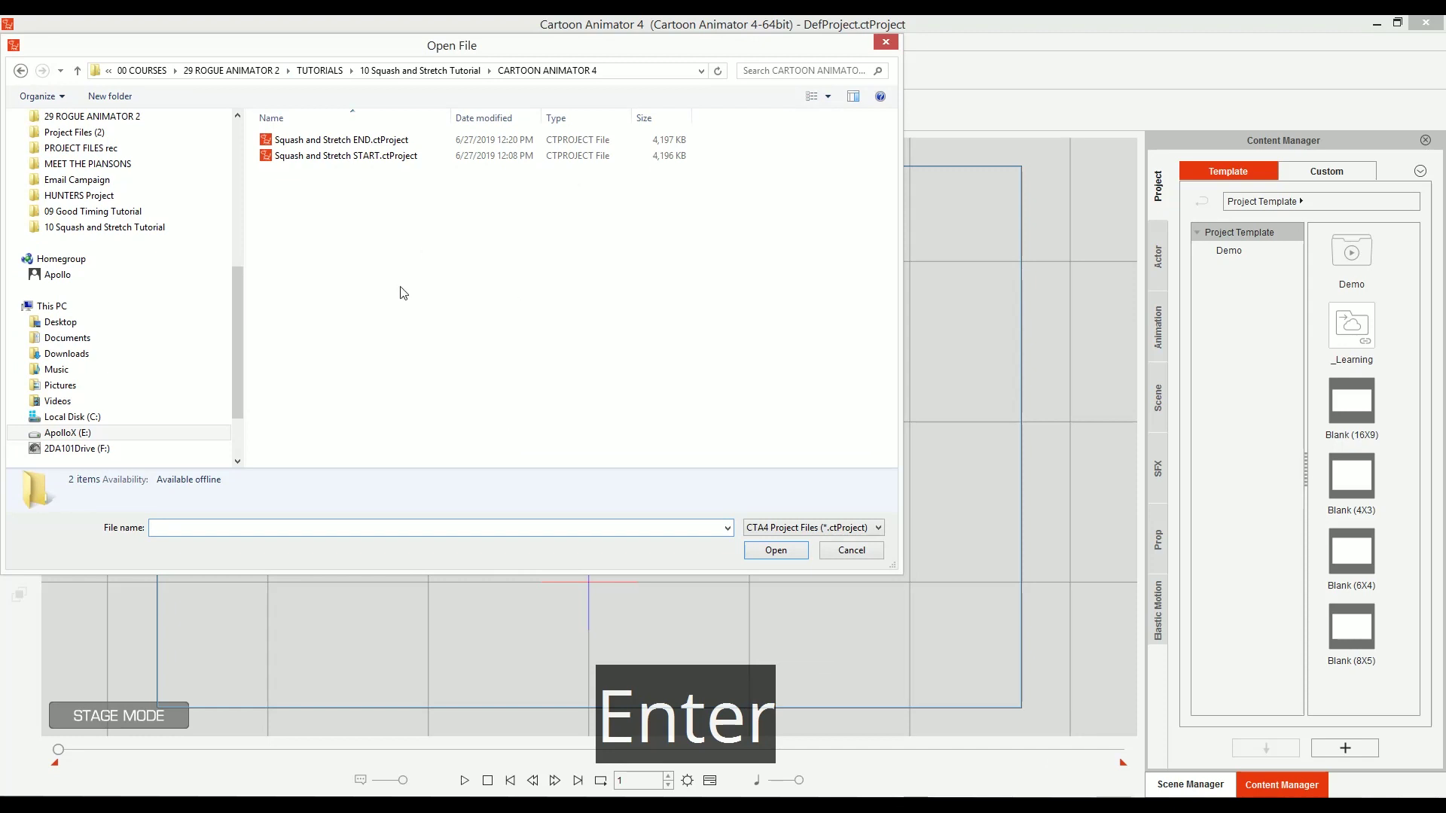
Open the Squash and Stretch START project and save it as Squash and Stretch START rec in the tutorial's CARTOON ANIMATOR 4 folder
left_click(304, 157)
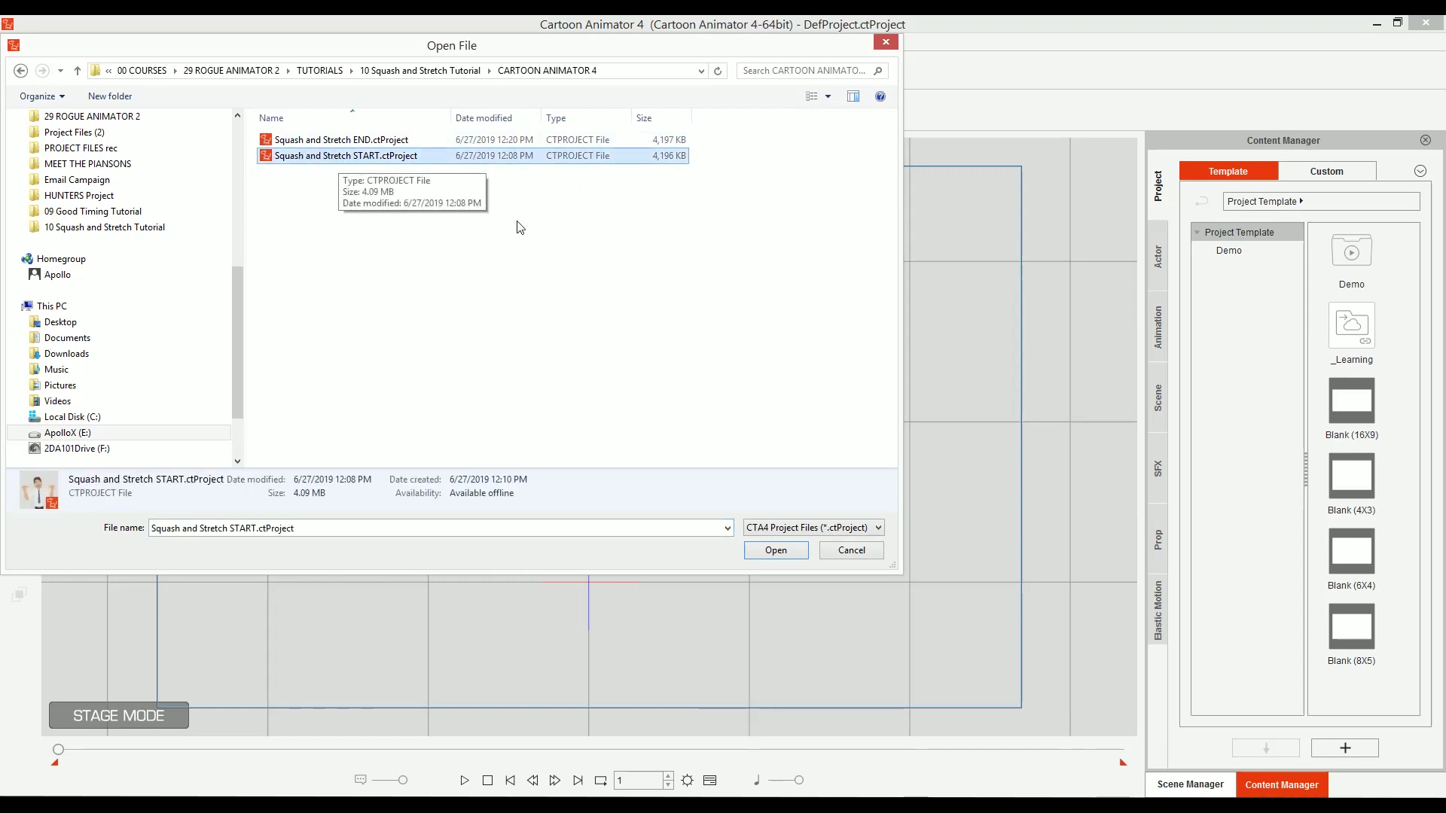
left_click(784, 552)
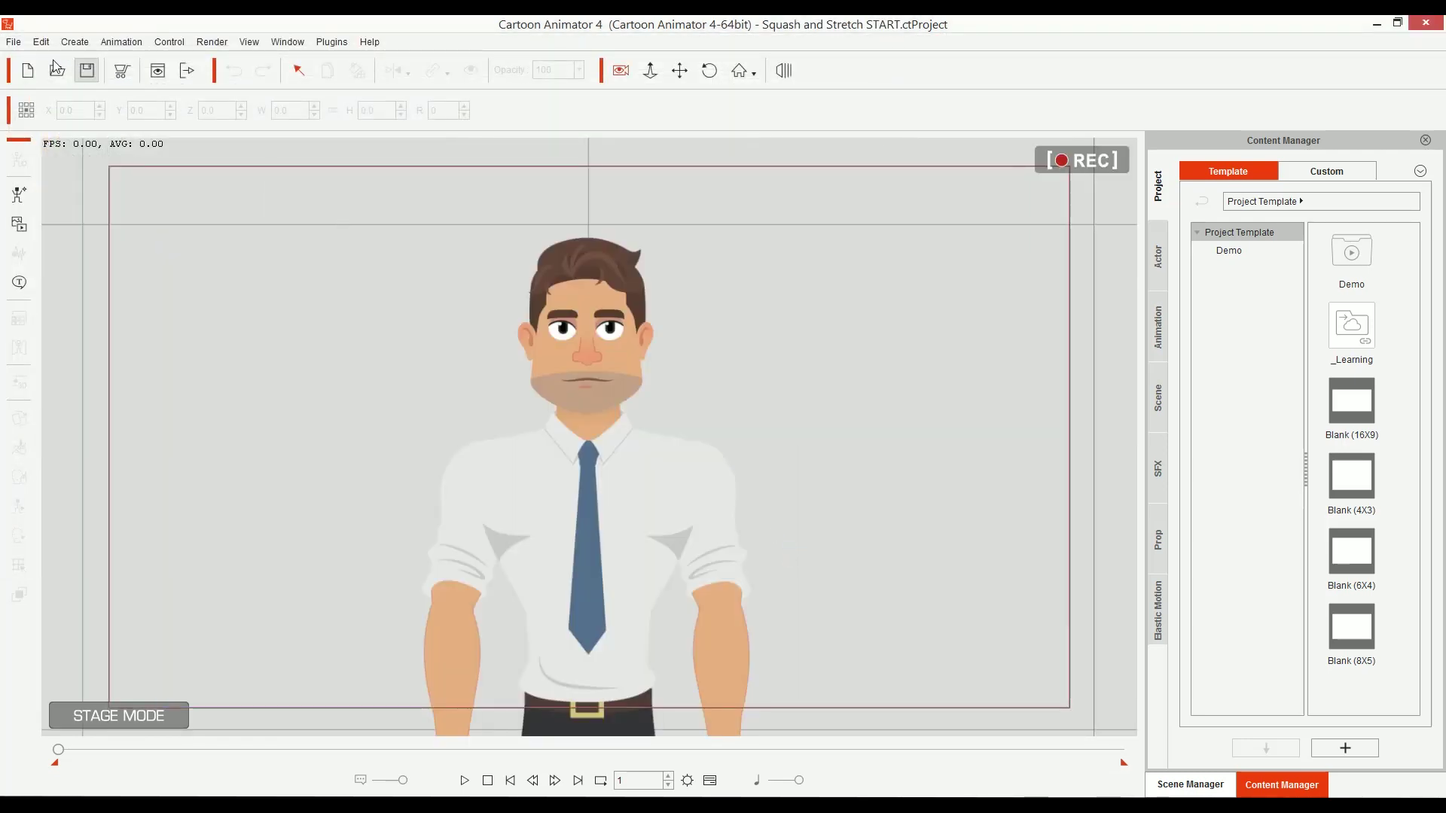
left_click(87, 71)
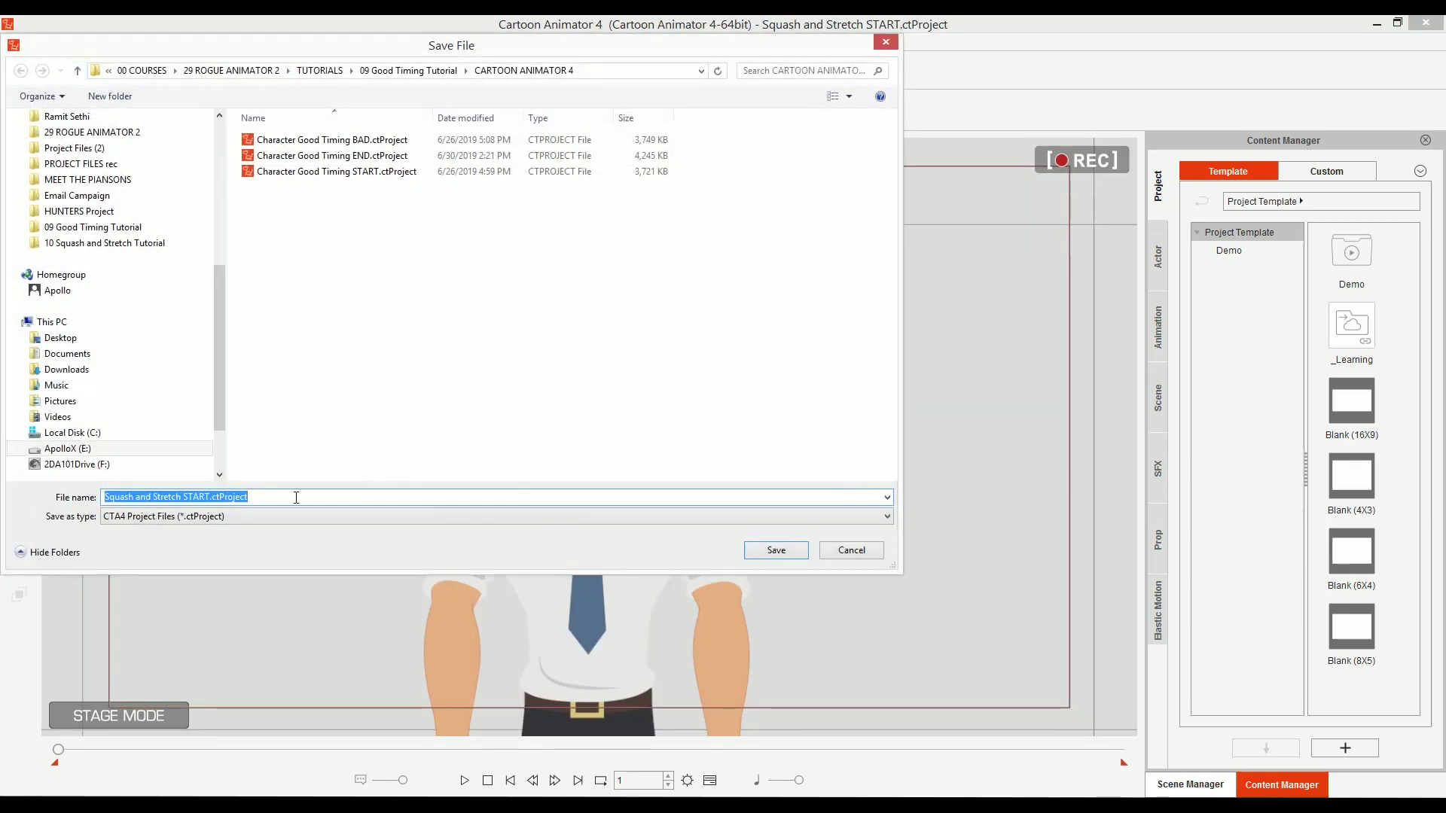
key("ctrl+v")
key("Return")
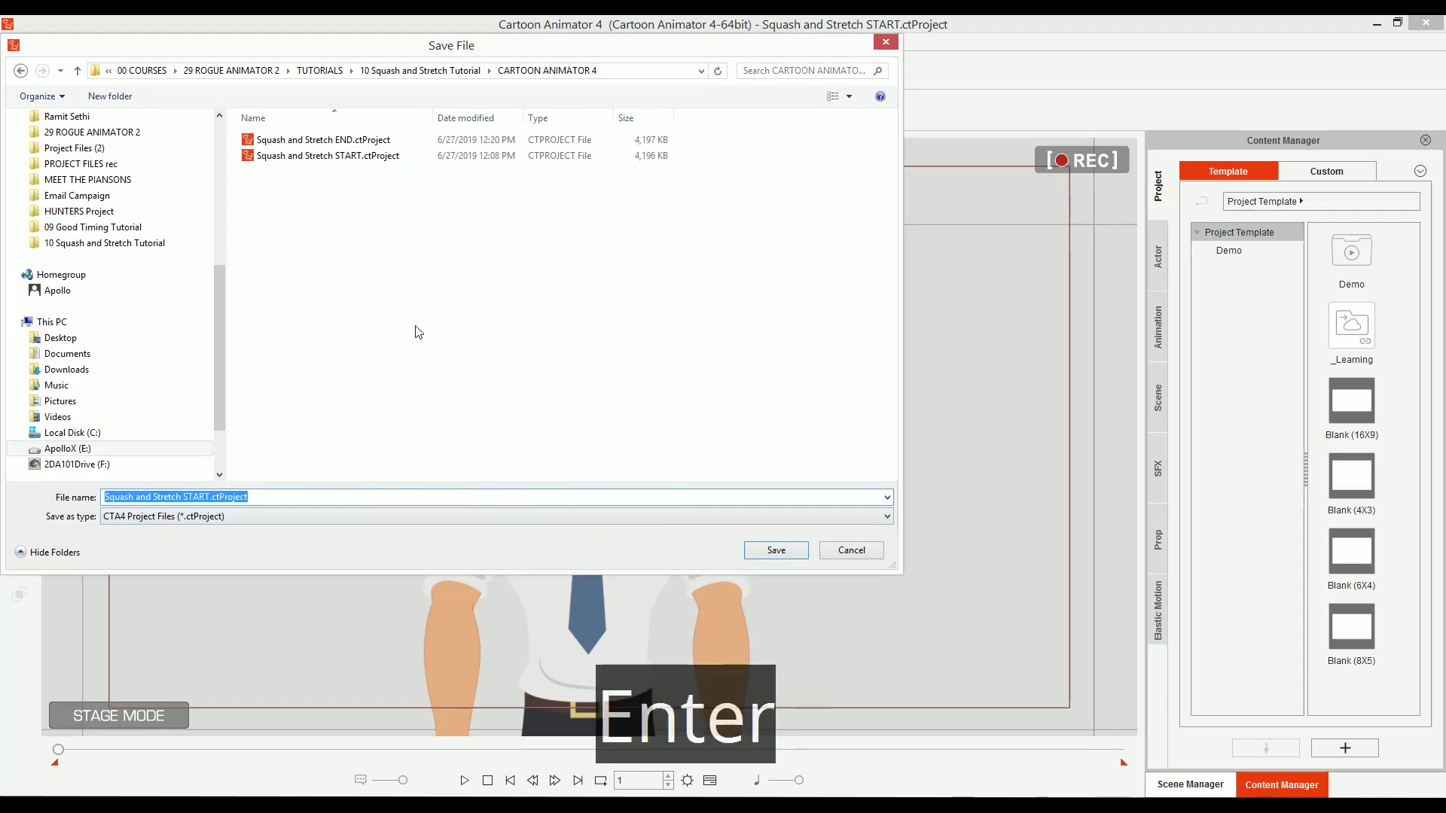
key("Right")
key("ctrl+Left")
type("rec")
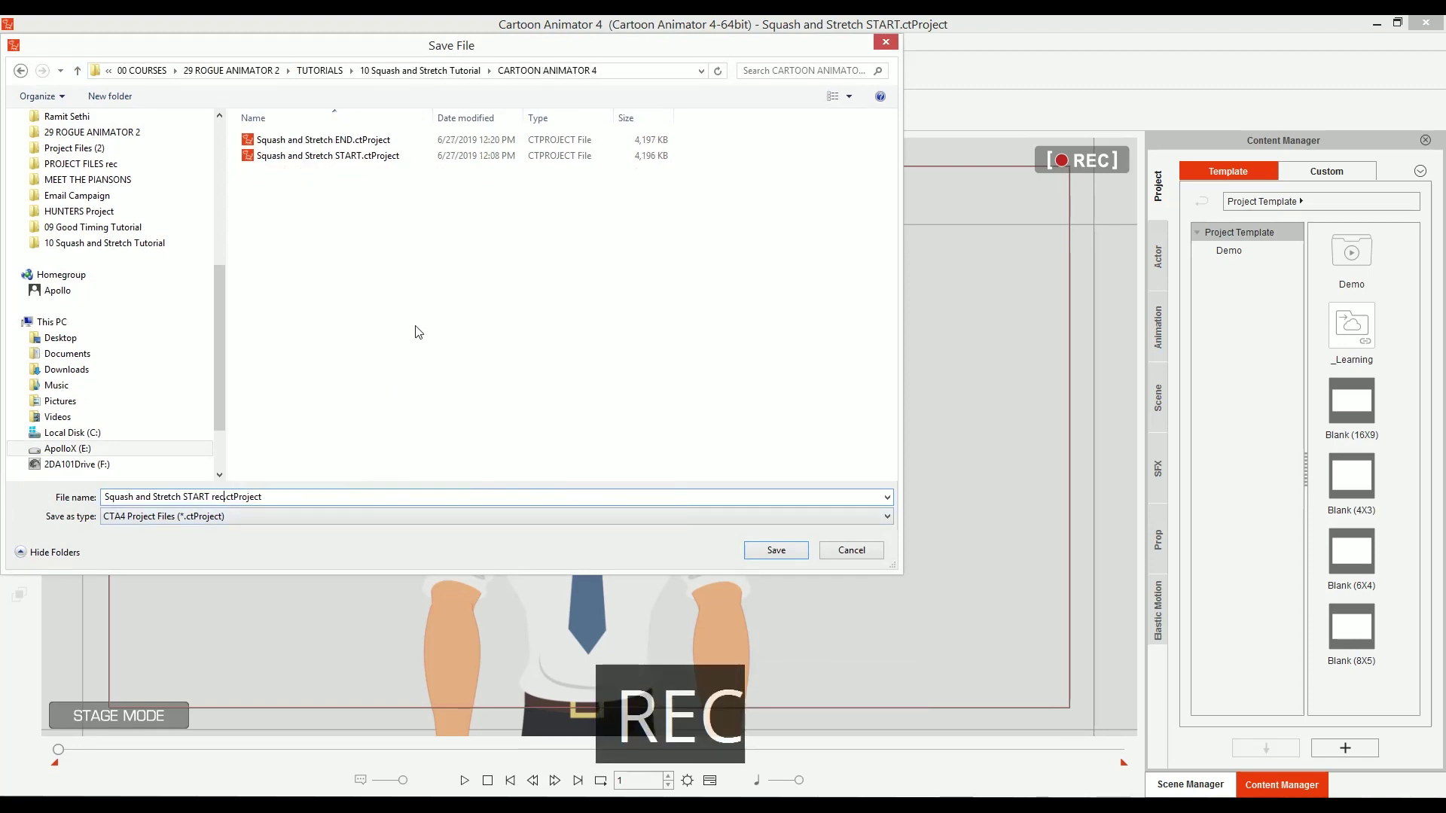
key("Return")
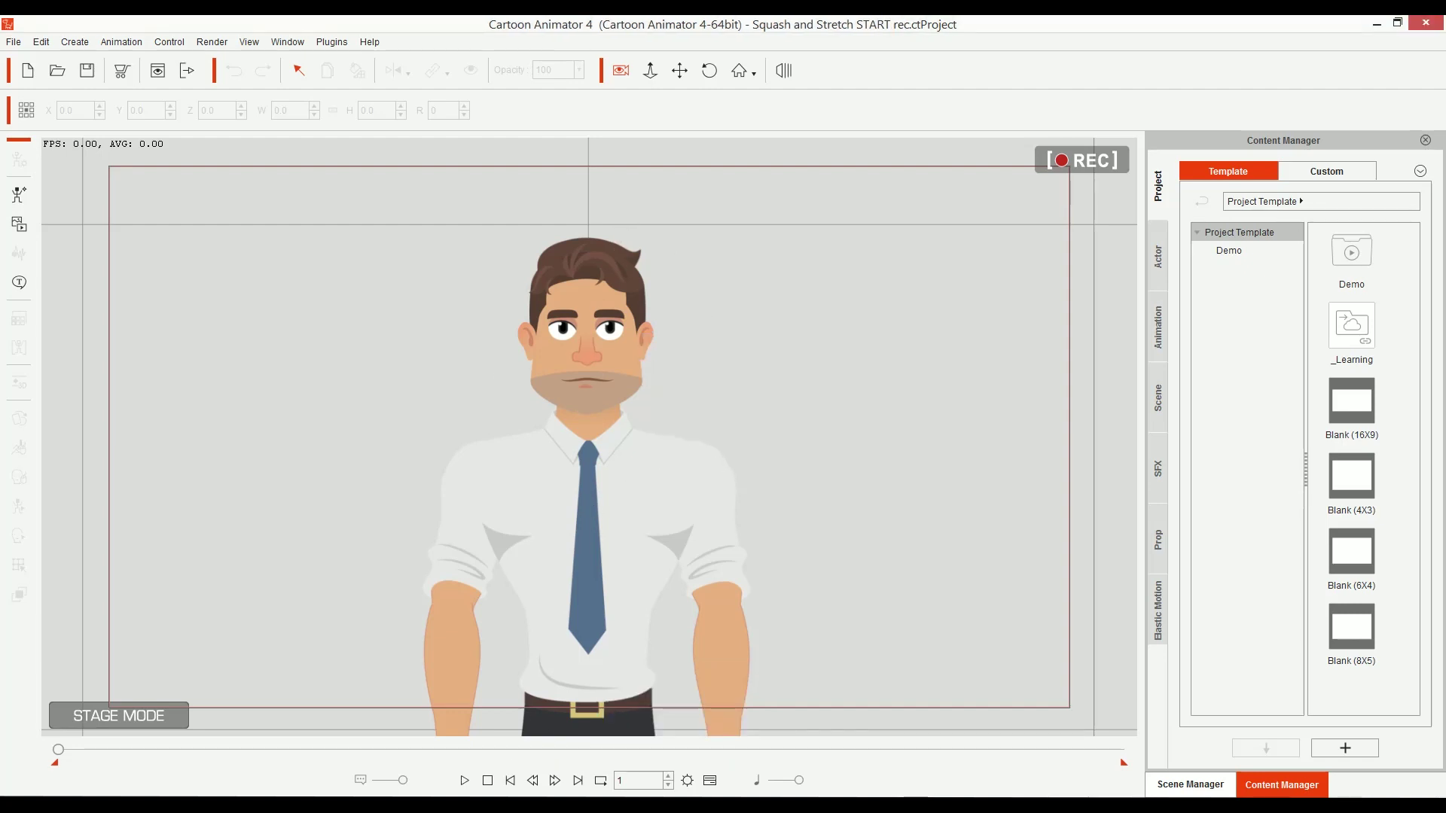
Play the character's animation through to the end
left_click(464, 782)
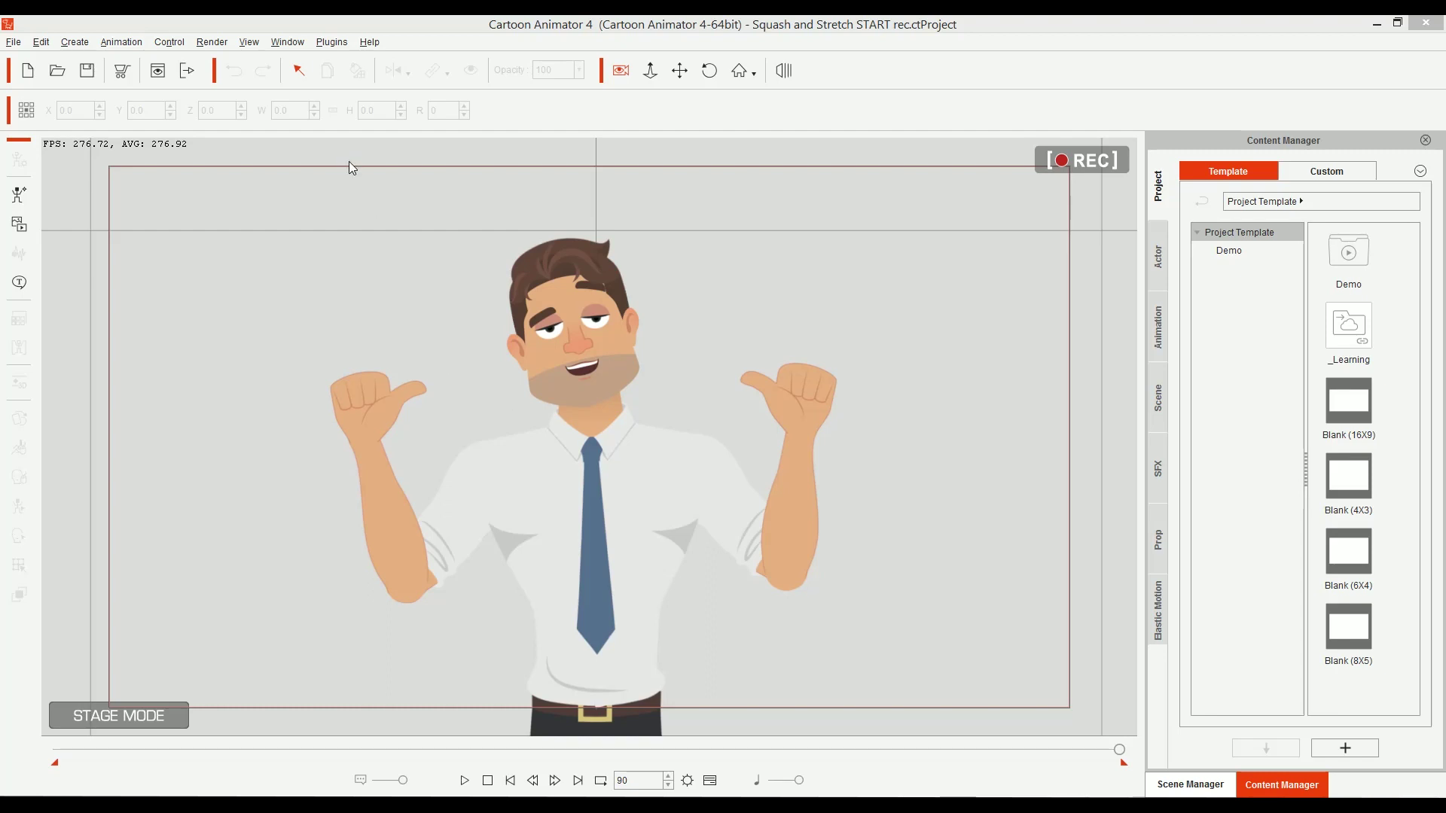
Try squashing and stretching the character at frame 90 by resizing its height and width freehand, and undo all the scale changes
left_click(556, 485)
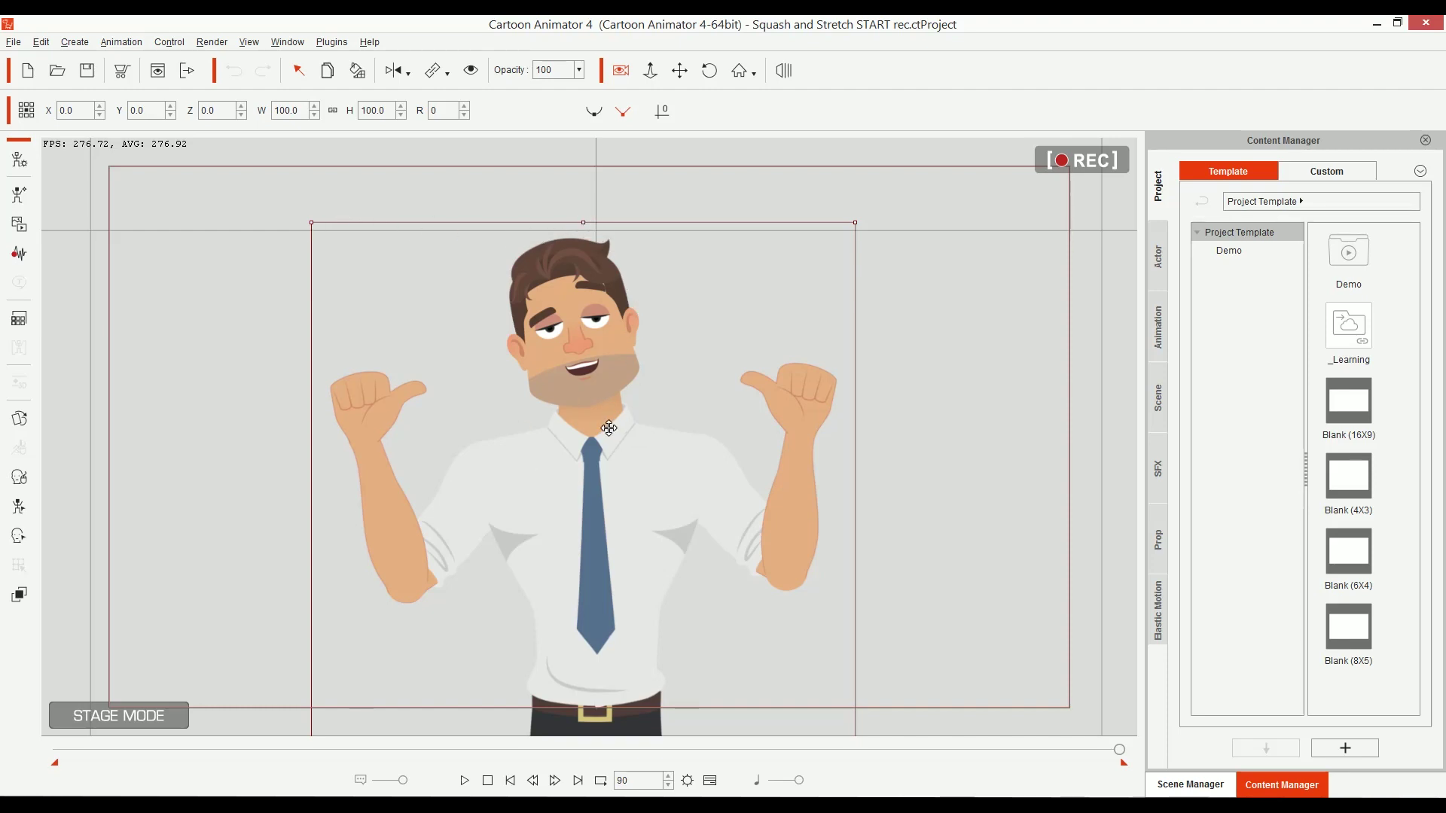
left_click_drag(584, 223, 584, 307)
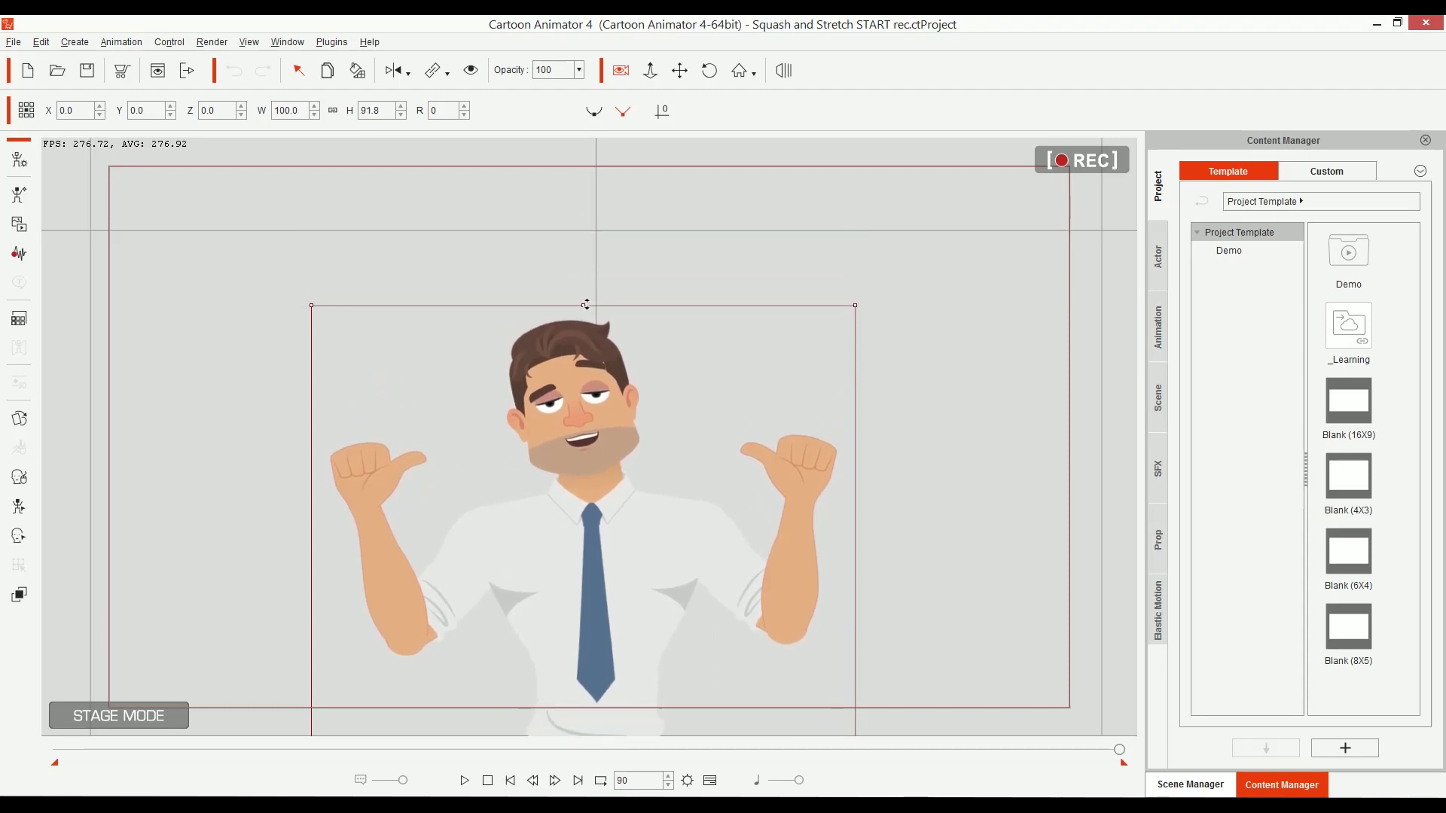
scroll(671, 622, "down", 3)
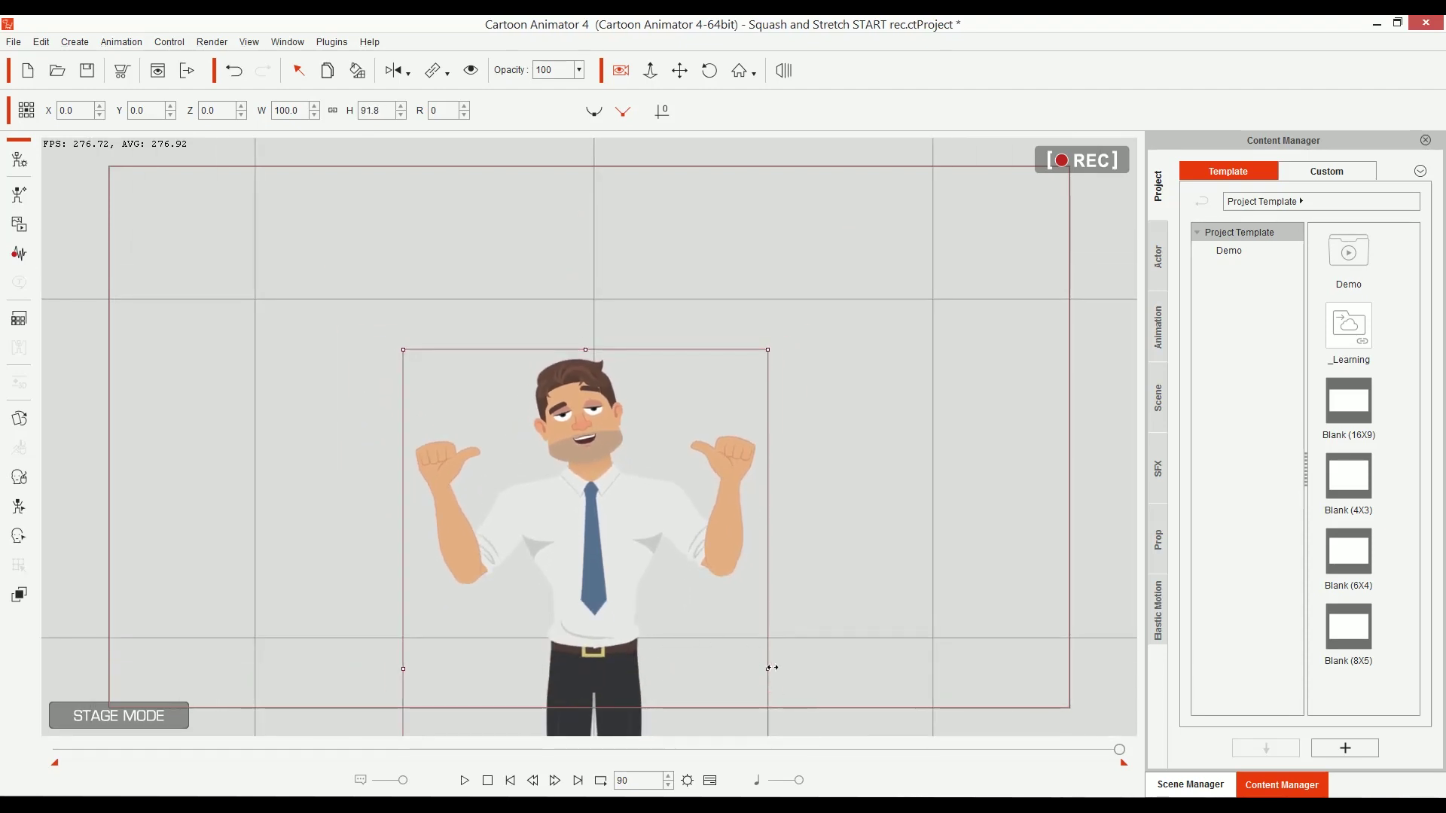
mouse_move(771, 667)
left_mouse_down()
mouse_move(881, 665)
mouse_move(755, 663)
left_mouse_up()
left_click_drag(584, 350, 586, 176)
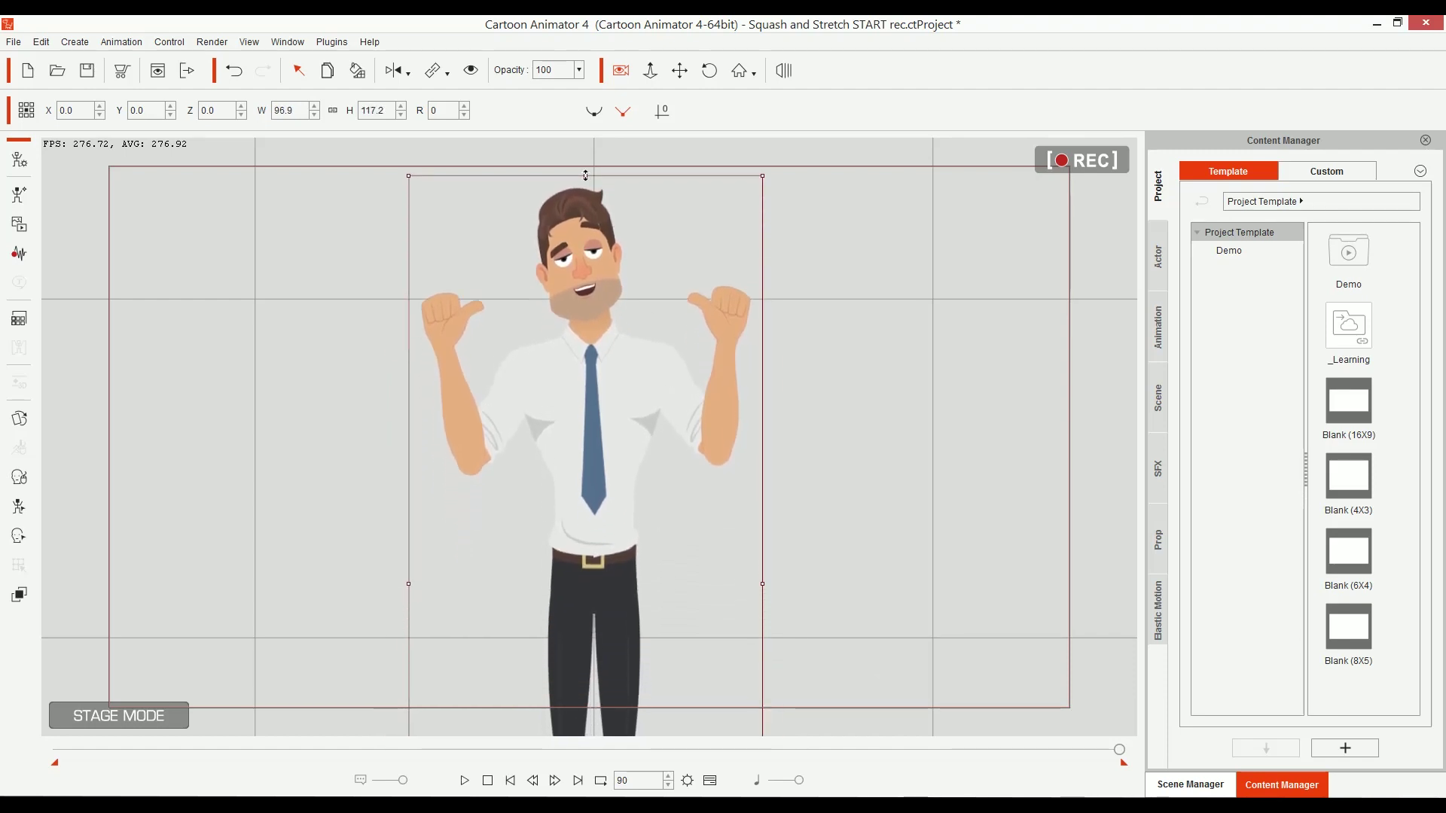
left_click_drag(763, 583, 624, 568)
key("ctrl+z")
key("ctrl+z")
key("ctrl+z")
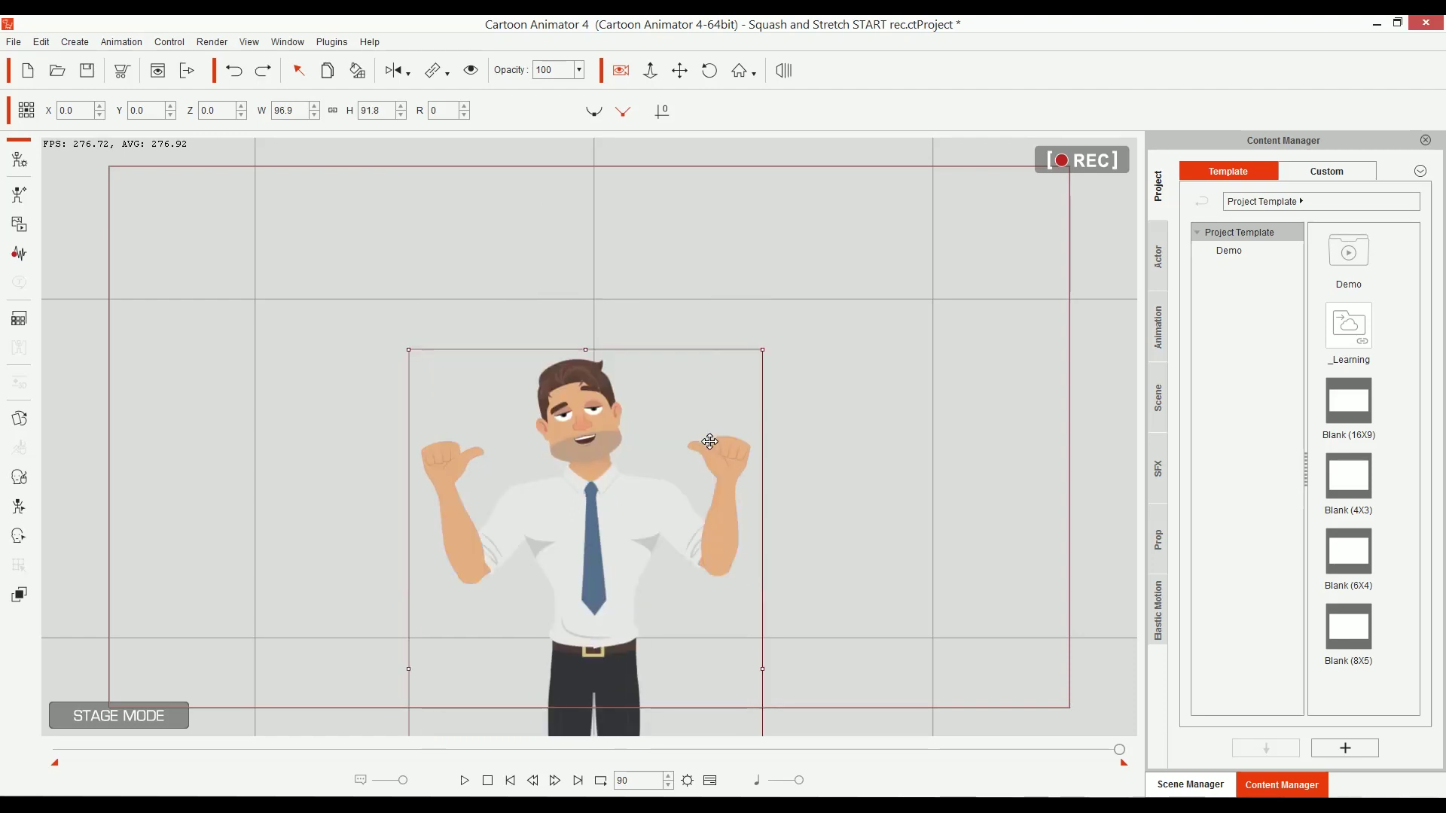
key("ctrl+z")
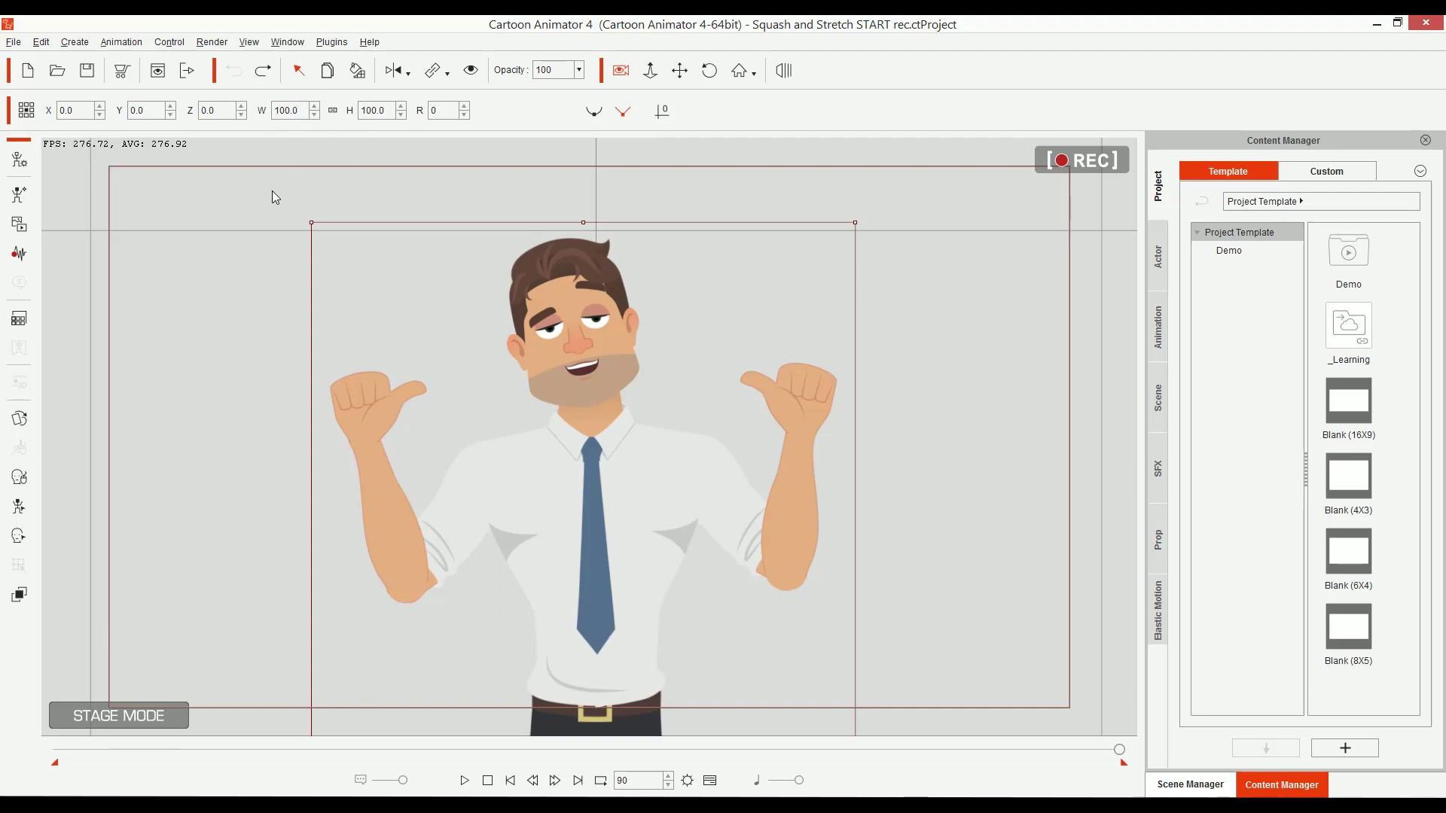
Mark the width and height scale fields with temporary screen drawings, clear them, and toggle the ratio lock on and off
key("ctrl+shift+d")
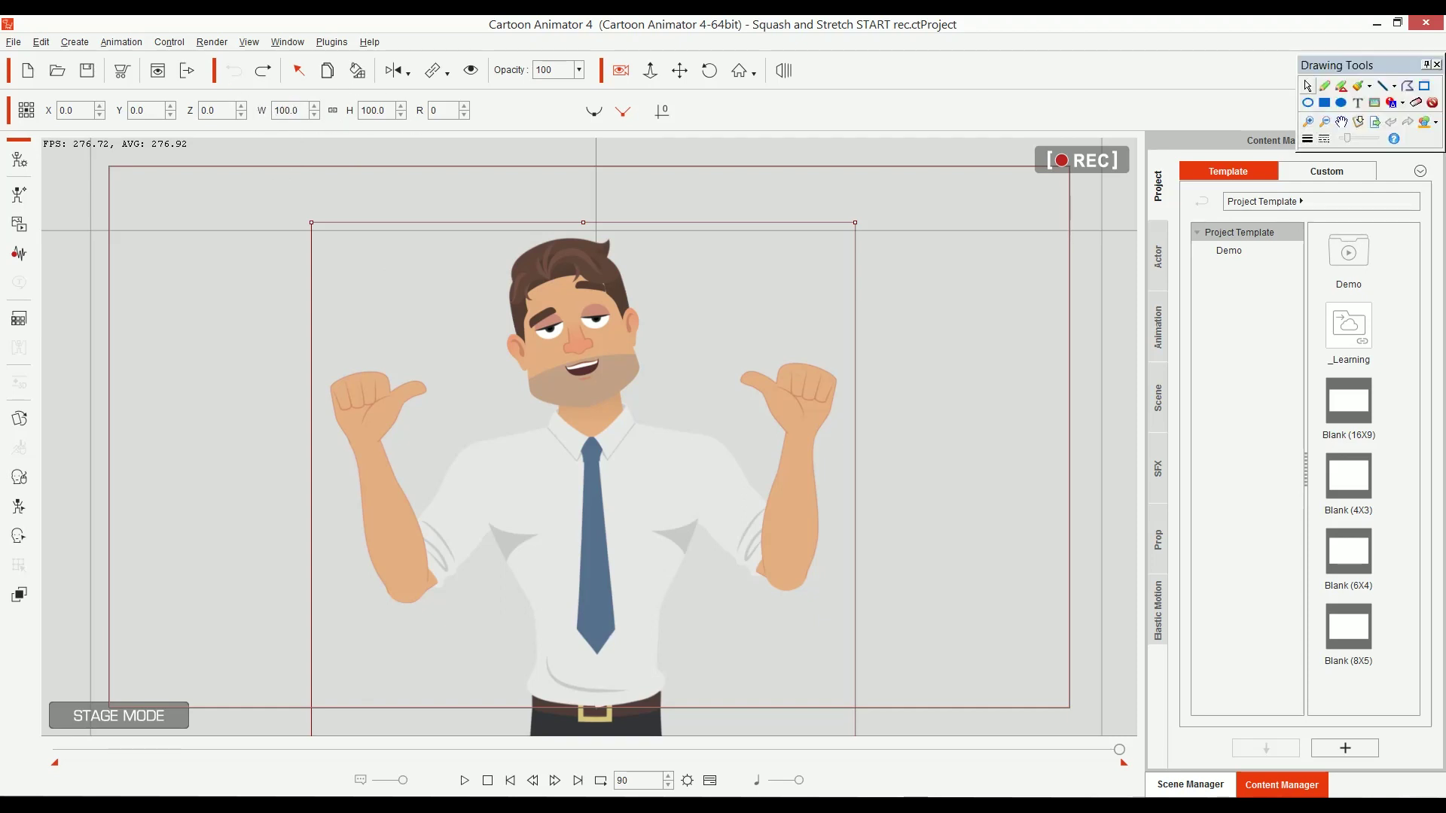
mouse_move(335, 87)
left_mouse_down()
mouse_move(235, 109)
mouse_move(413, 94)
mouse_move(257, 100)
mouse_move(307, 144)
left_mouse_up()
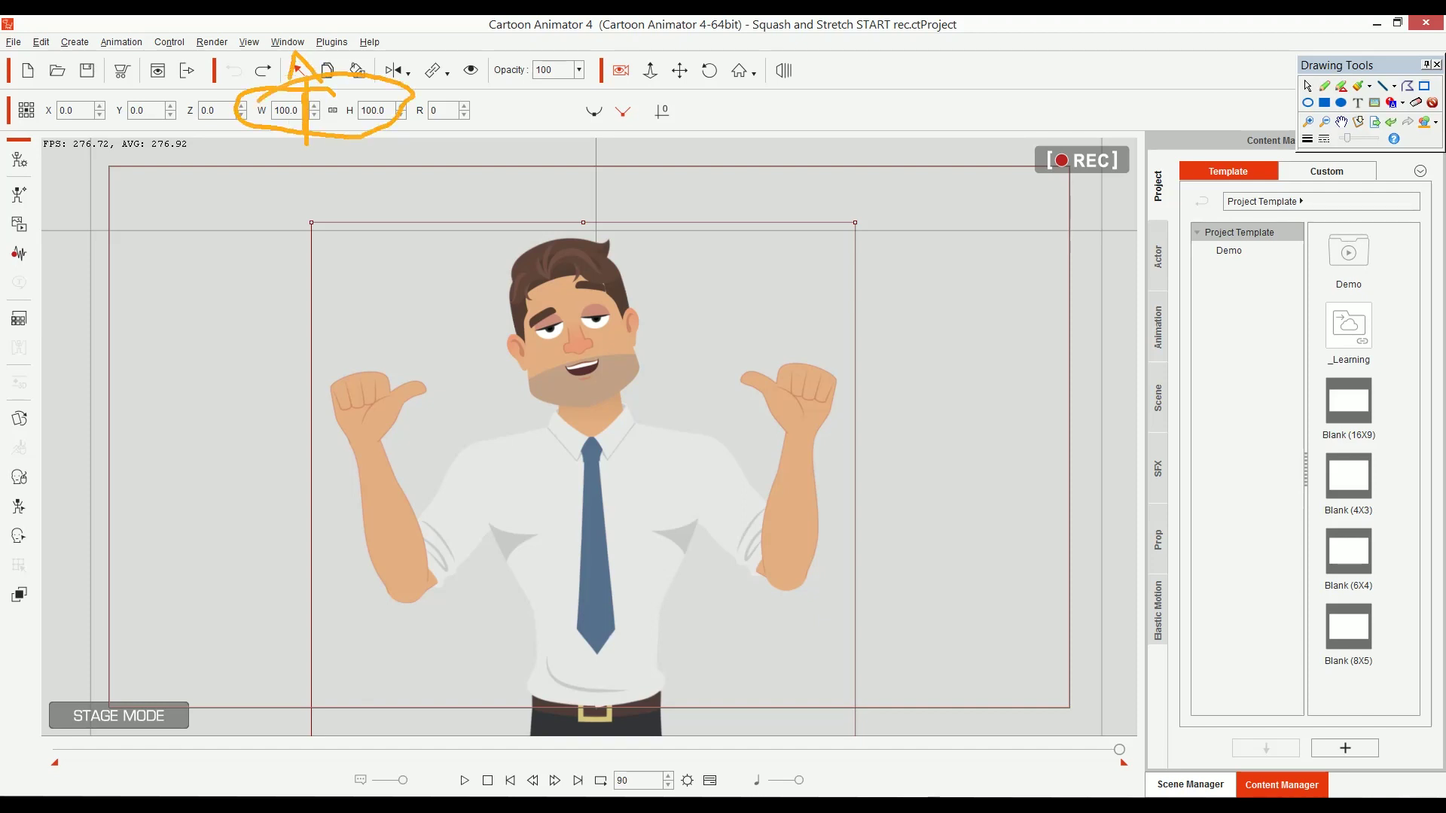
mouse_move(387, 54)
left_mouse_down()
mouse_move(391, 162)
mouse_move(405, 149)
left_mouse_up()
key("Escape")
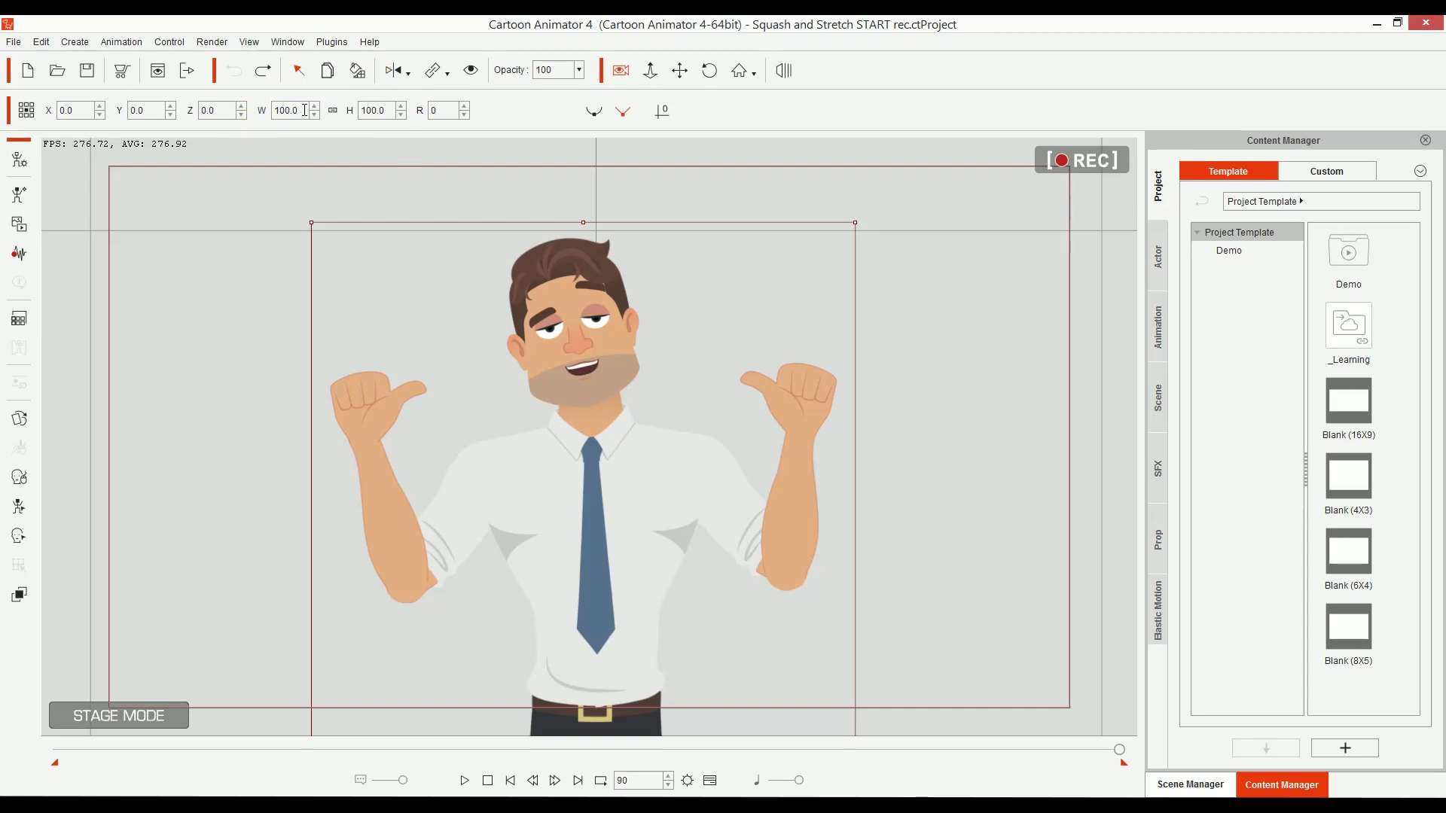
key("alt+d")
left_click_drag(292, 80, 300, 147)
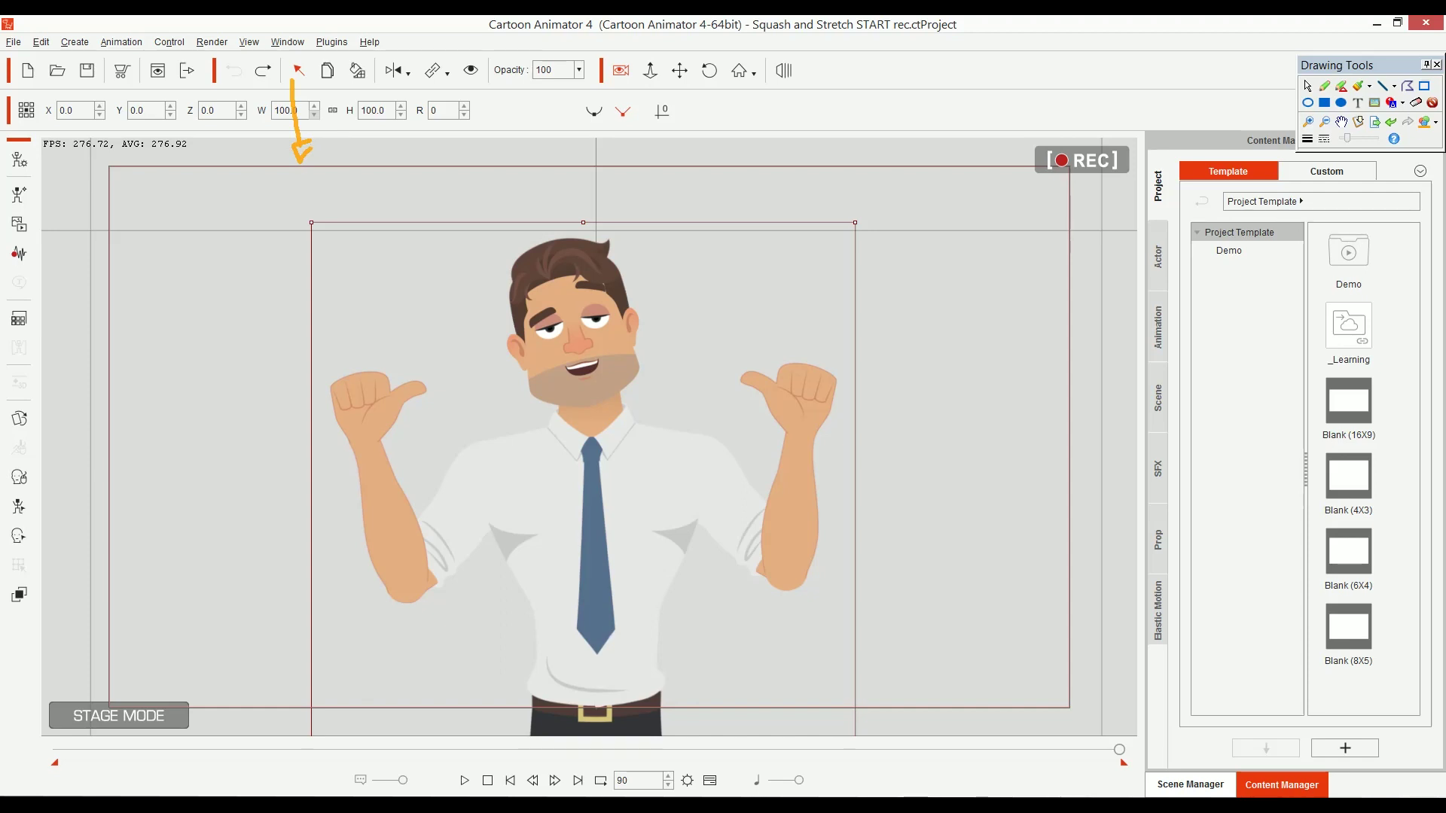
left_click_drag(385, 79, 386, 148)
key("Escape")
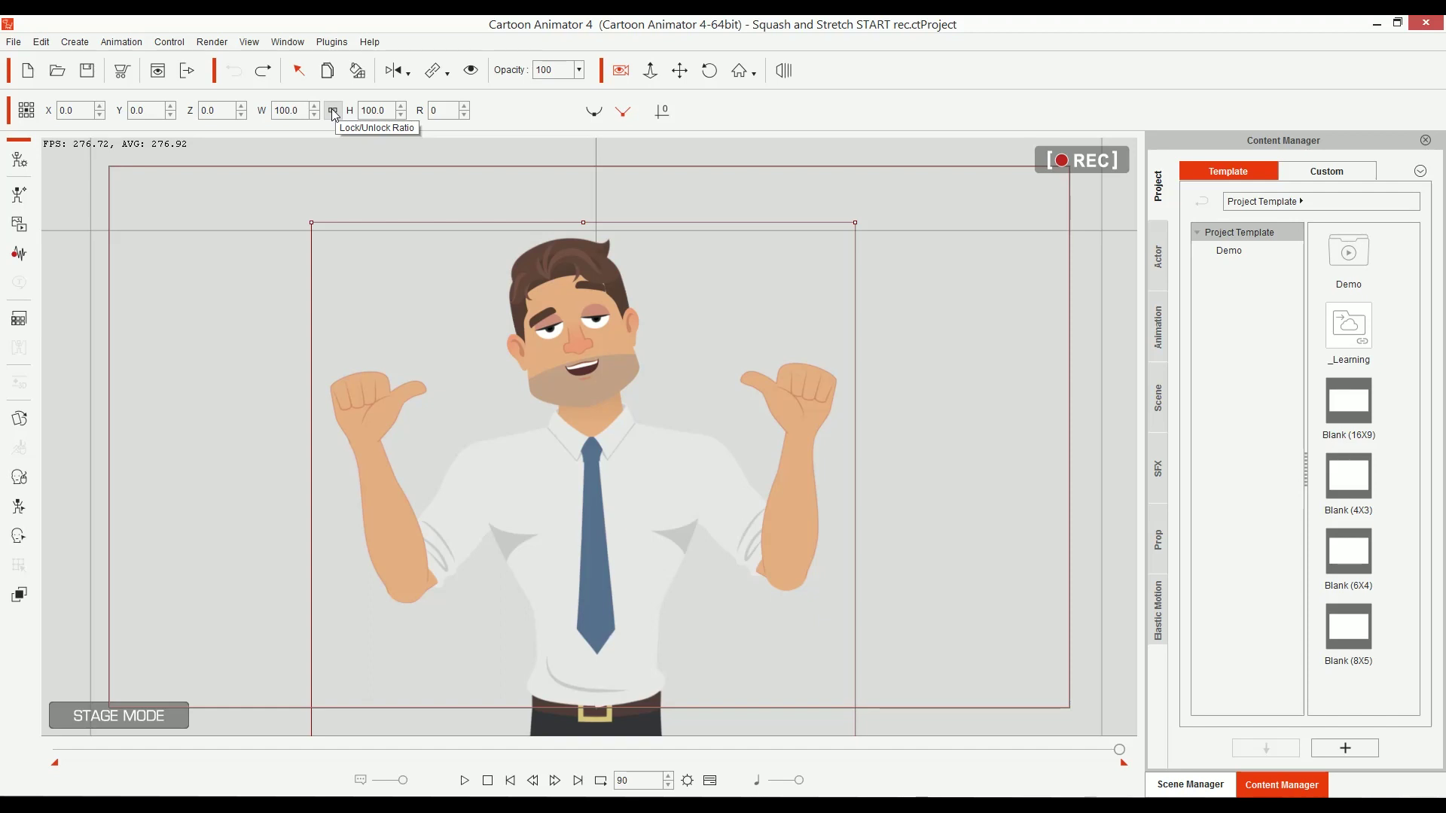
left_click(334, 112)
left_click(334, 112)
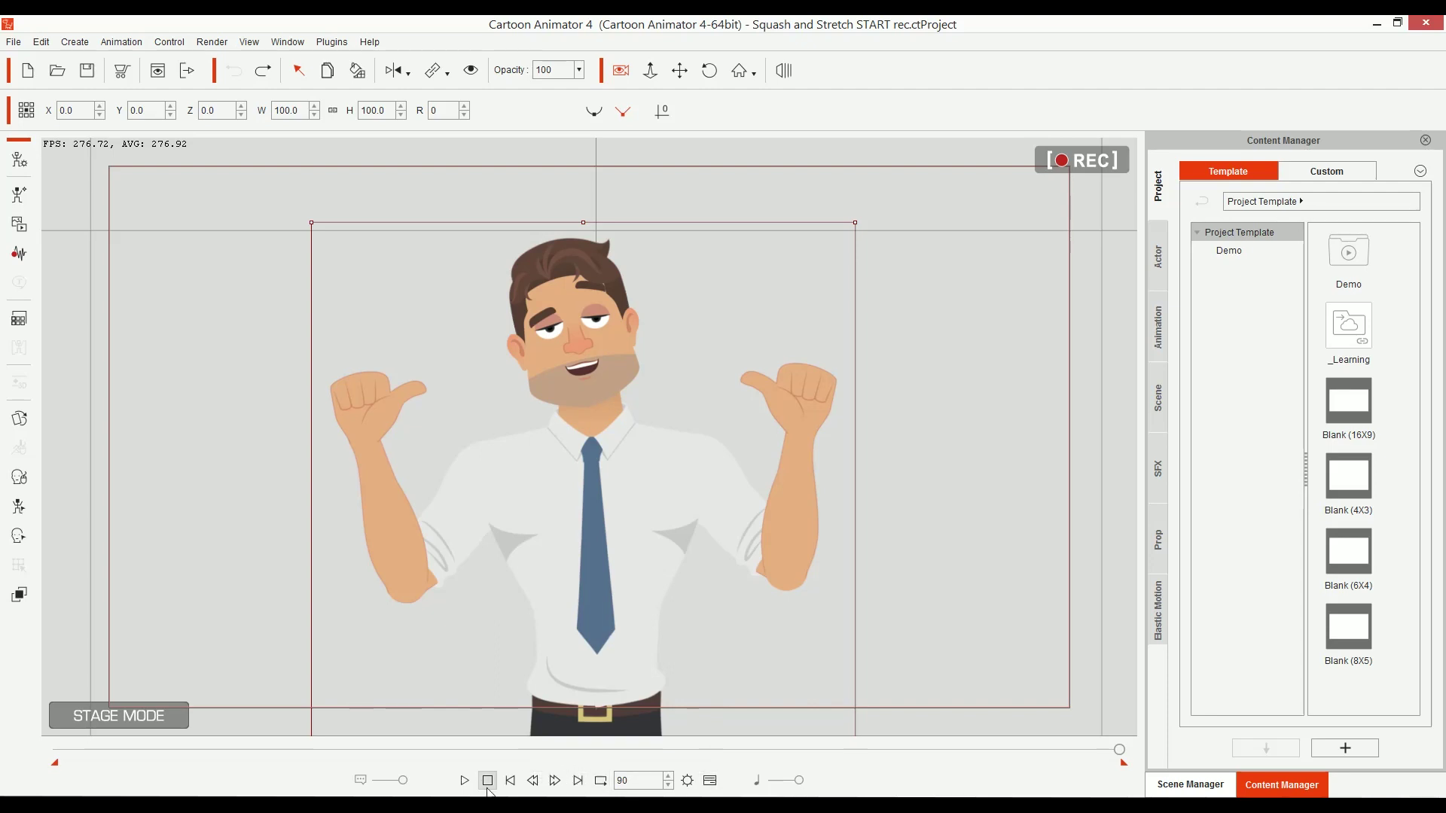
Show the character's Transform track in the timeline and add a Transform key at frame 10
left_click(510, 783)
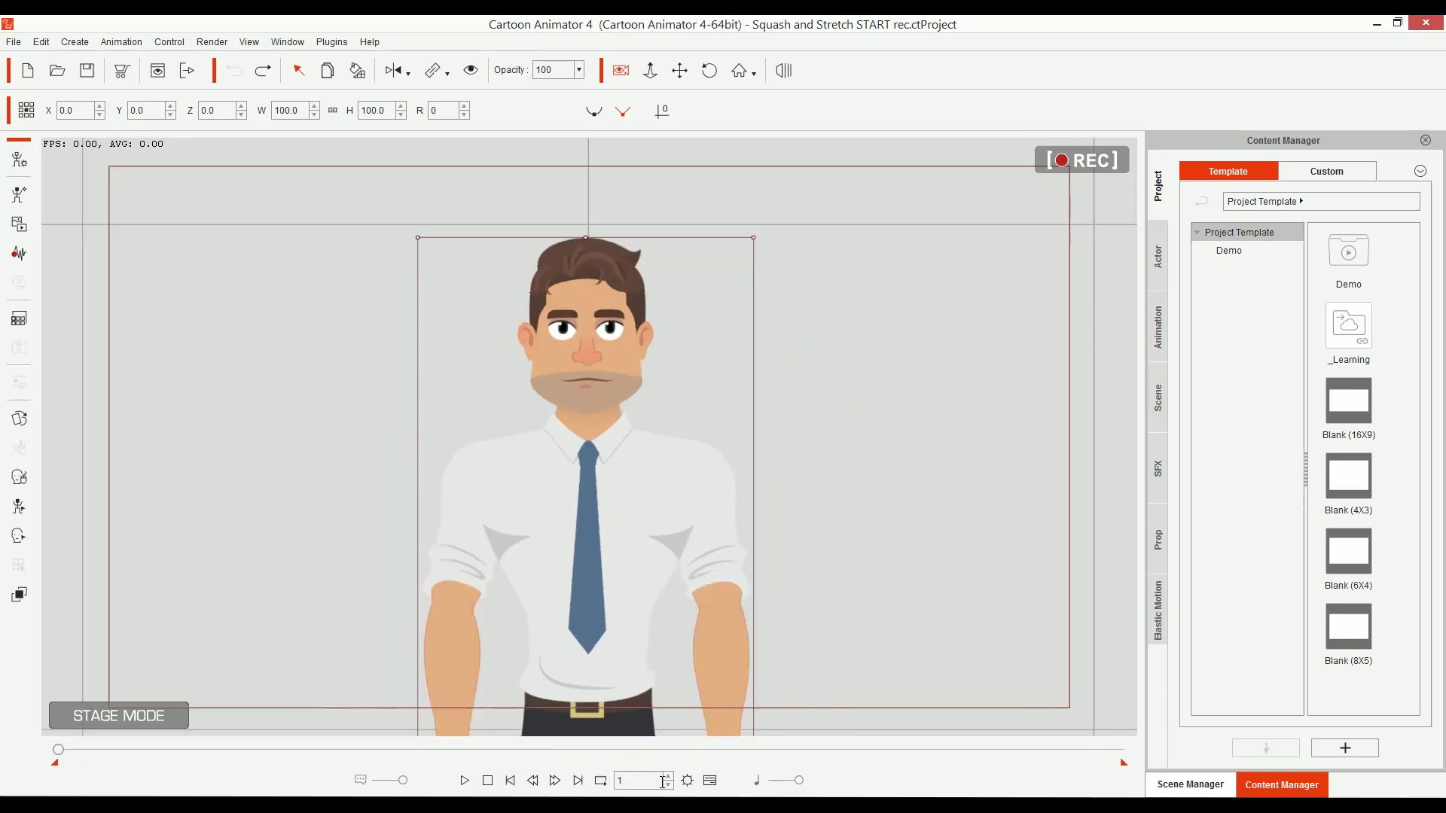
left_click(710, 781)
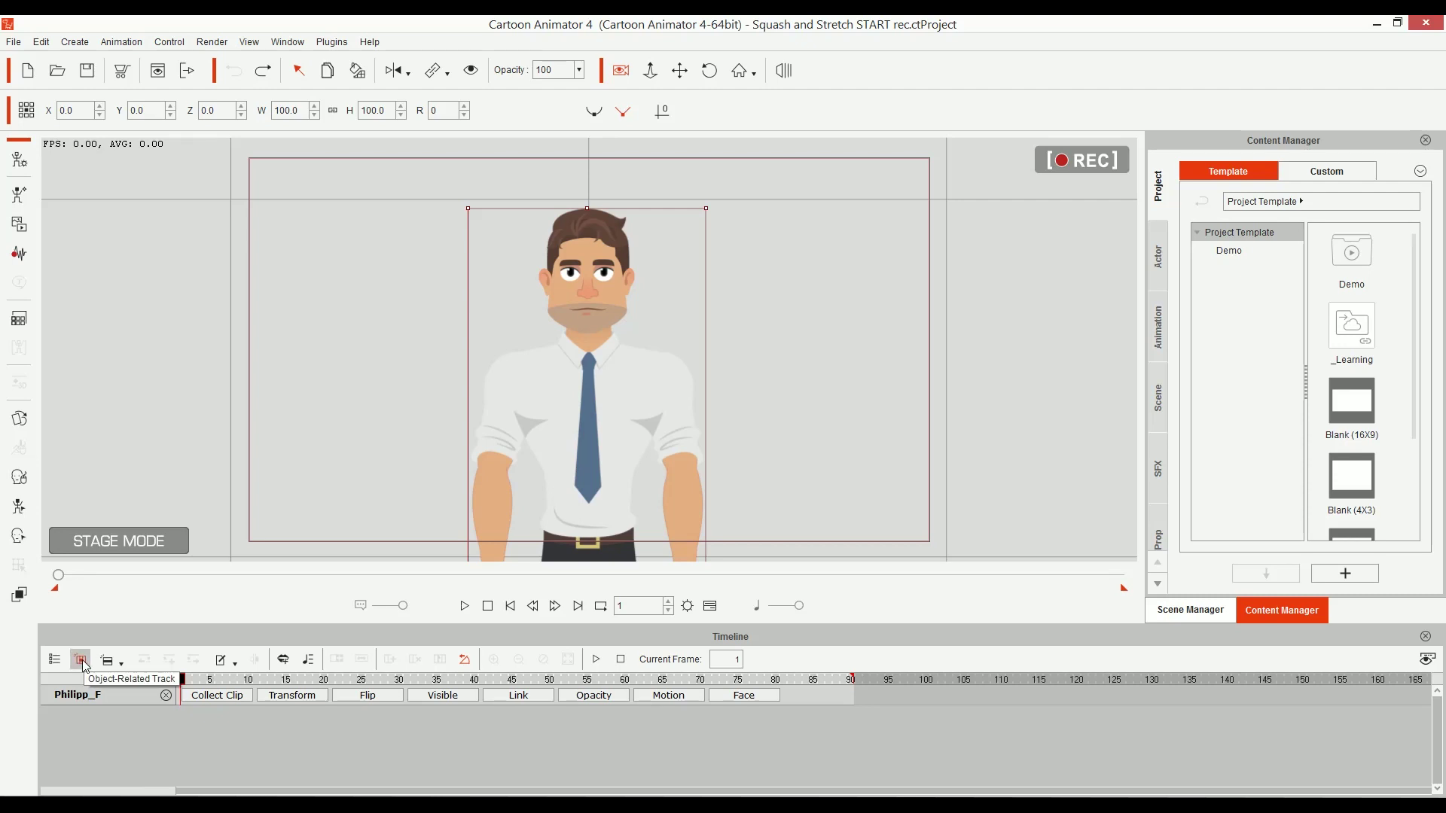
left_click(292, 697)
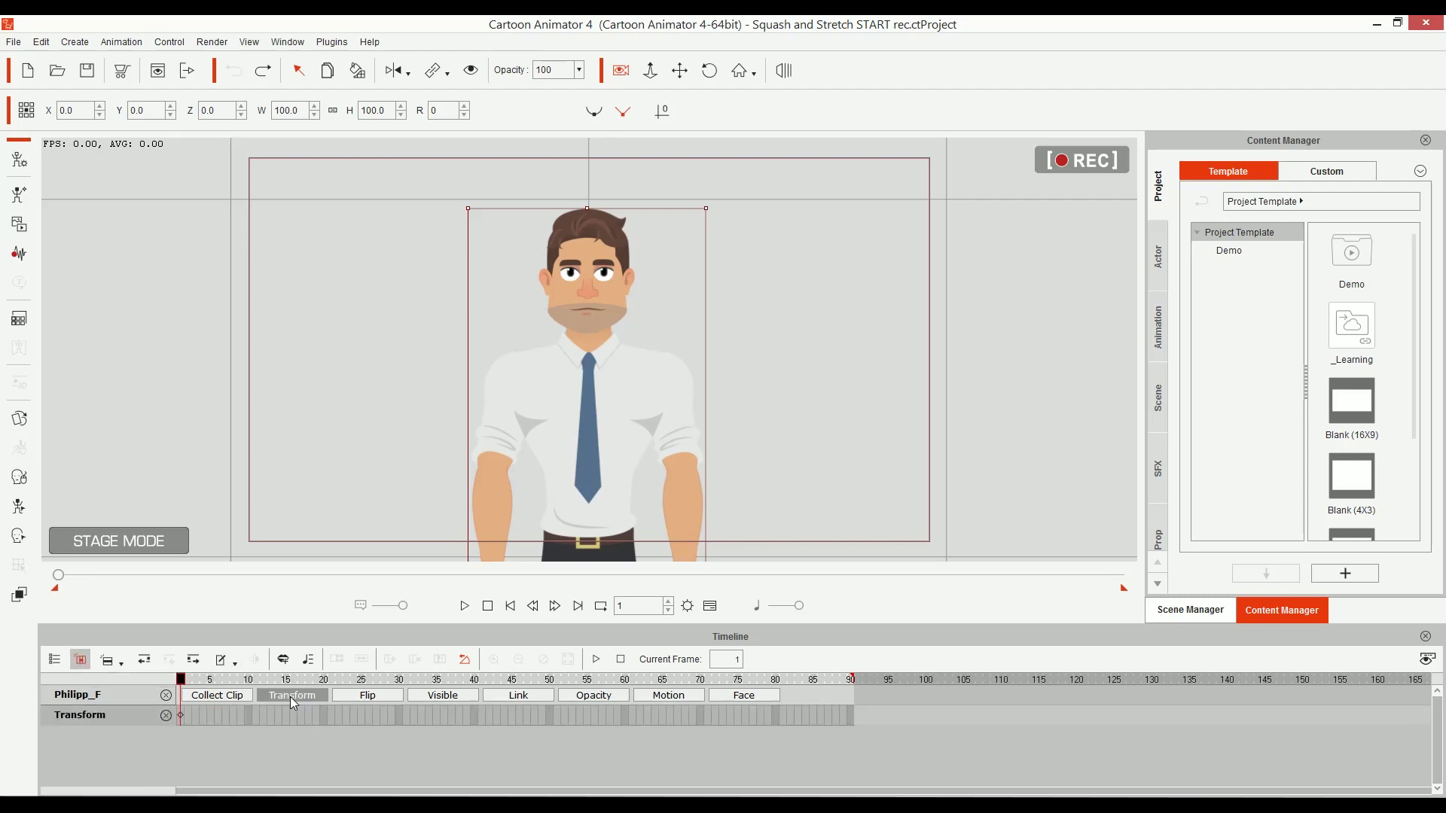
left_click_drag(182, 681, 248, 695)
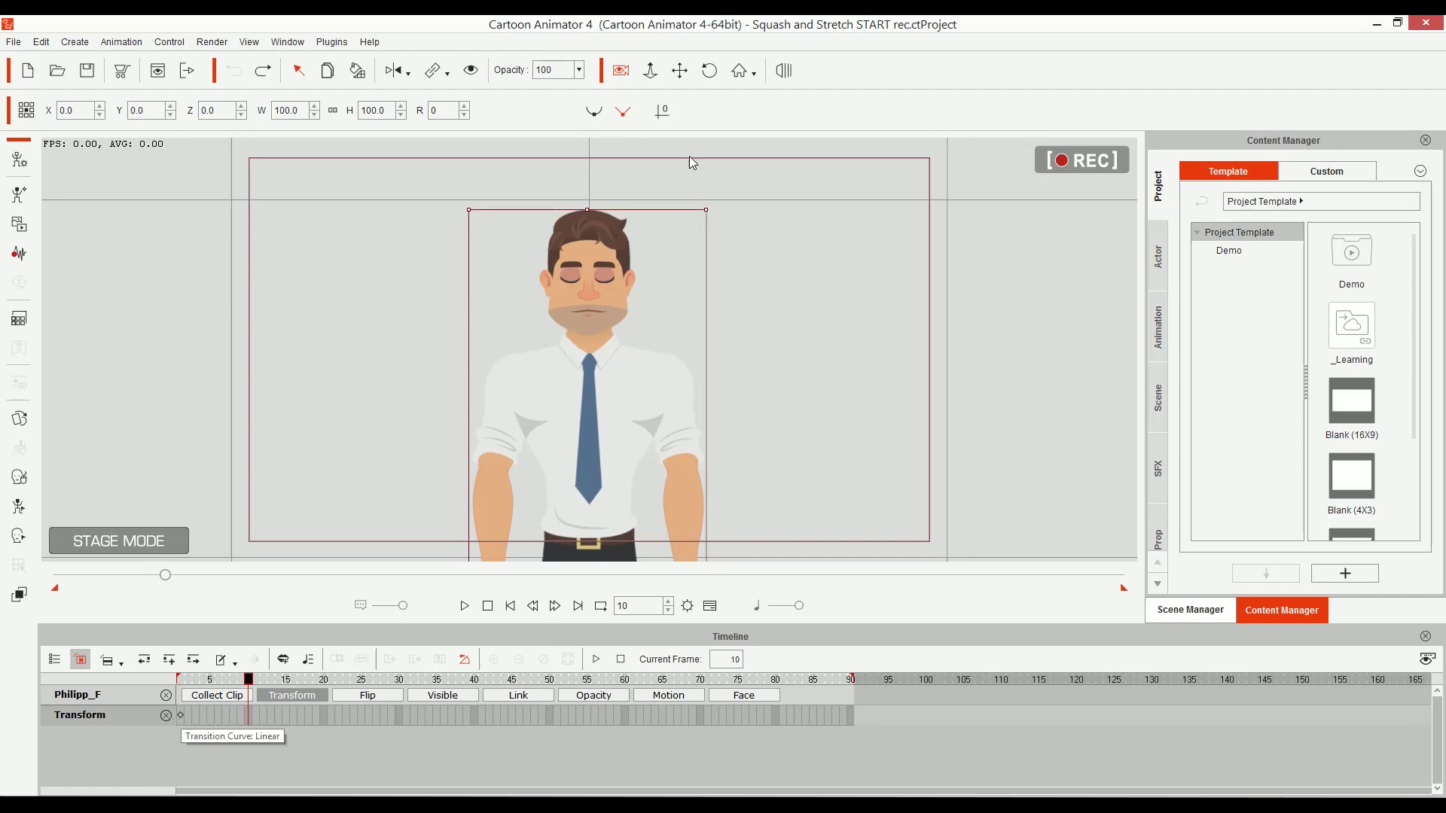
left_click(250, 715)
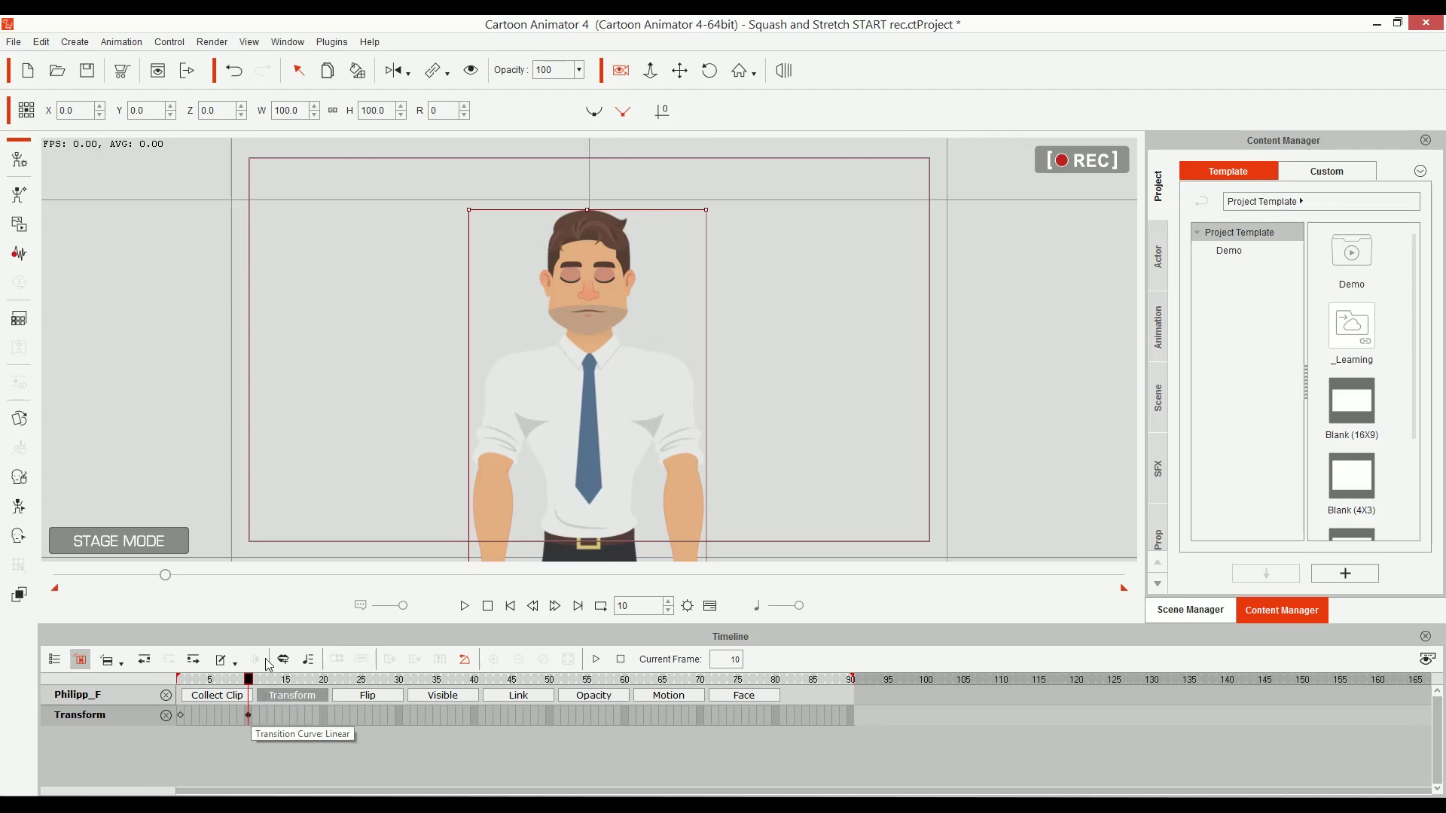
Squash the character at frame 13 by setting its width to 104 and its height to 96
mouse_move(252, 680)
left_mouse_down()
mouse_move(316, 680)
mouse_move(252, 695)
mouse_move(287, 696)
mouse_move(268, 693)
left_mouse_up()
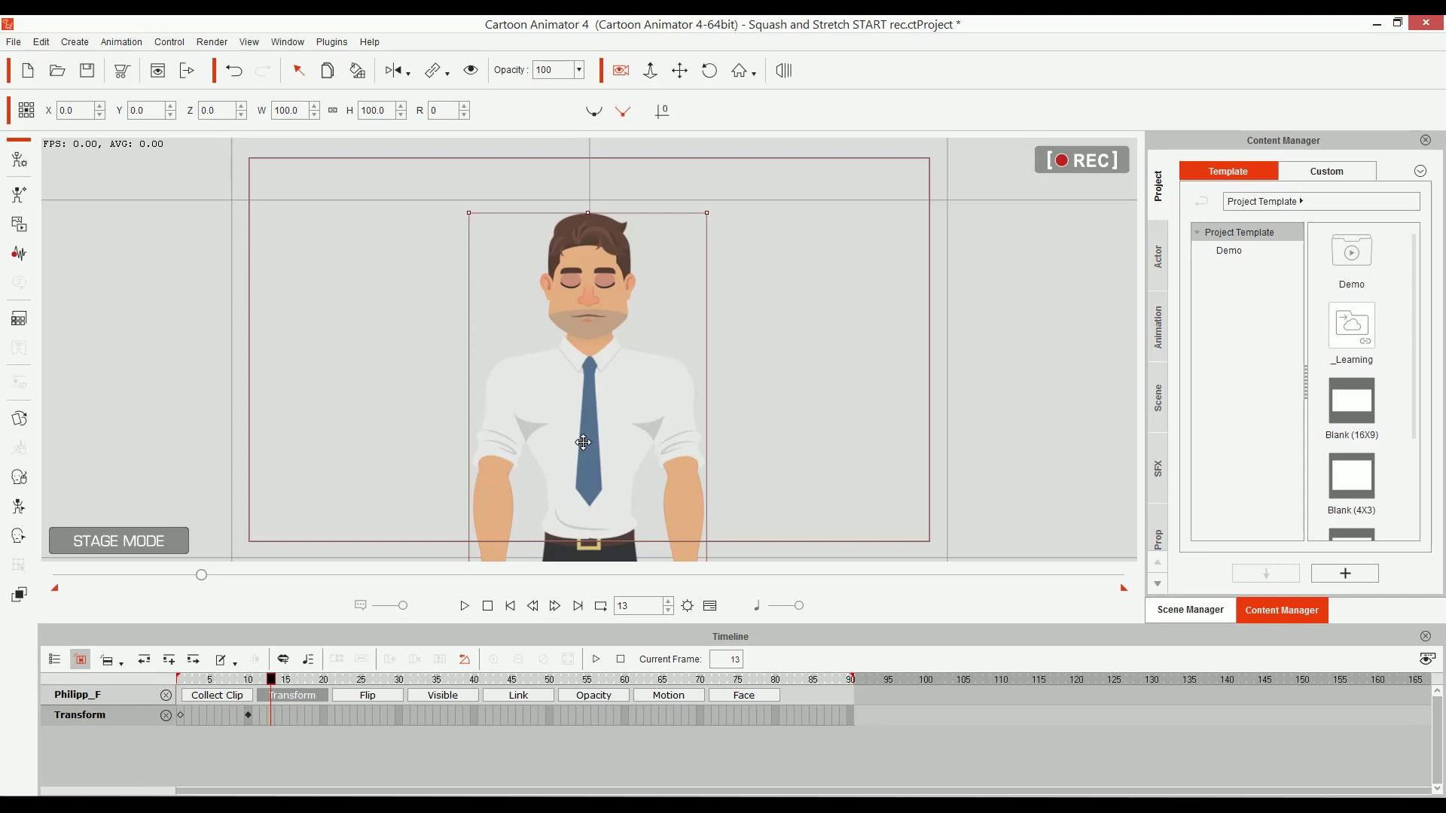
left_click(316, 107)
left_click(316, 107)
left_click(316, 107)
left_click(316, 107)
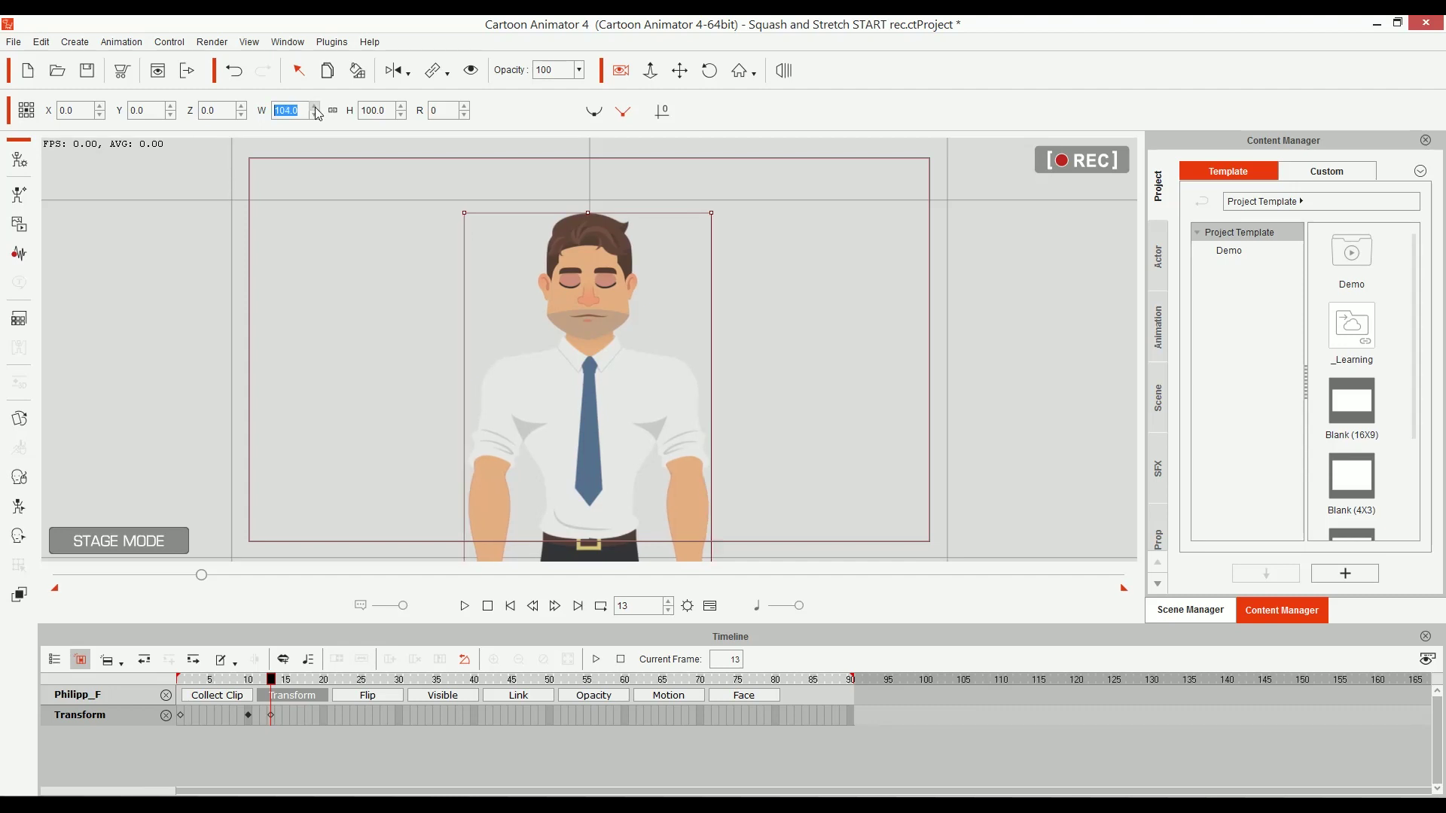
left_click(402, 115)
left_click(402, 115)
left_click(402, 114)
left_click(402, 115)
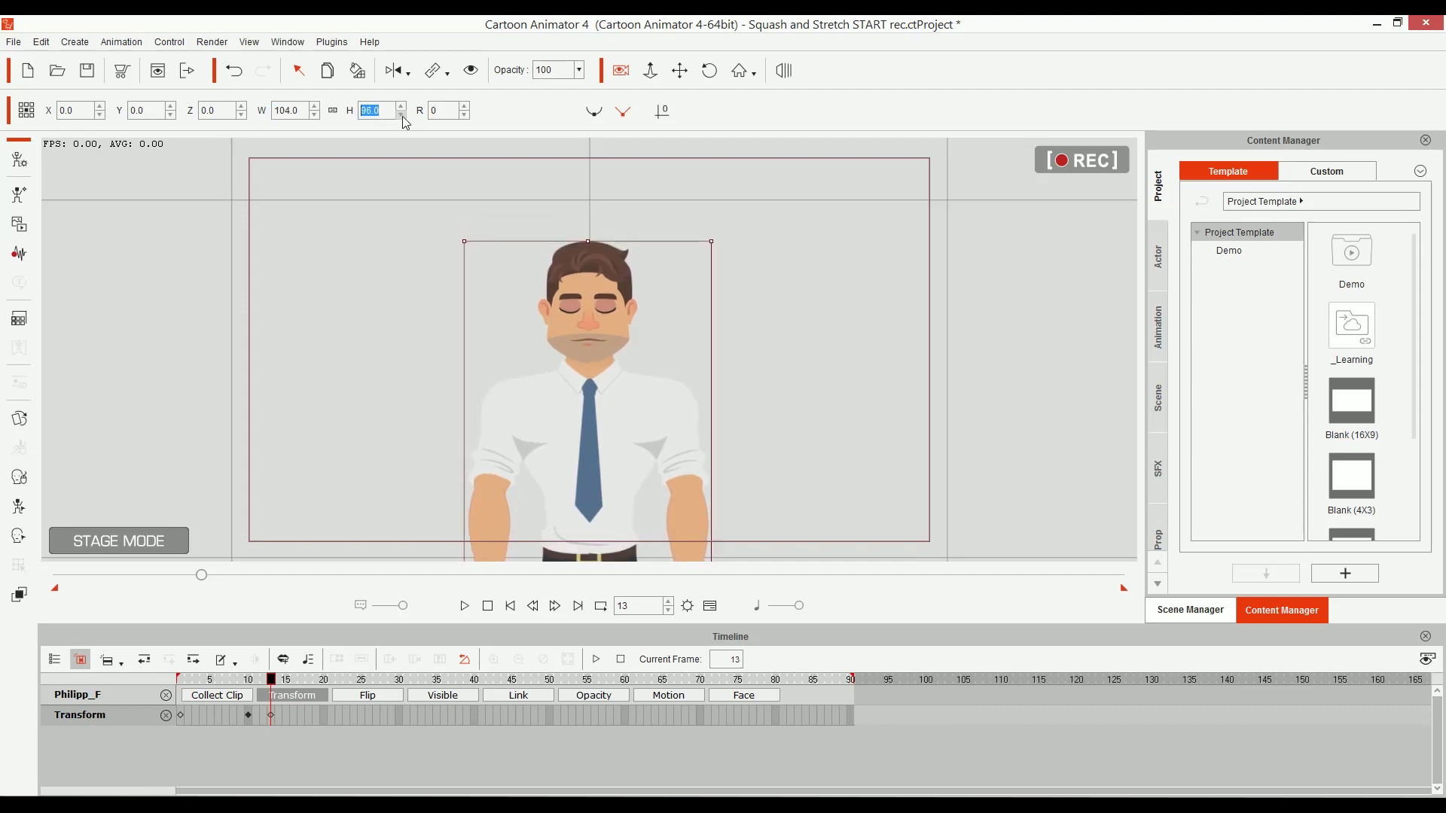
Try the motion without the Transform key at frame 13 by deleting it and scrubbing the timeline, and undo the deletion
left_click_drag(242, 680, 270, 659)
left_click(272, 715)
key("Delete")
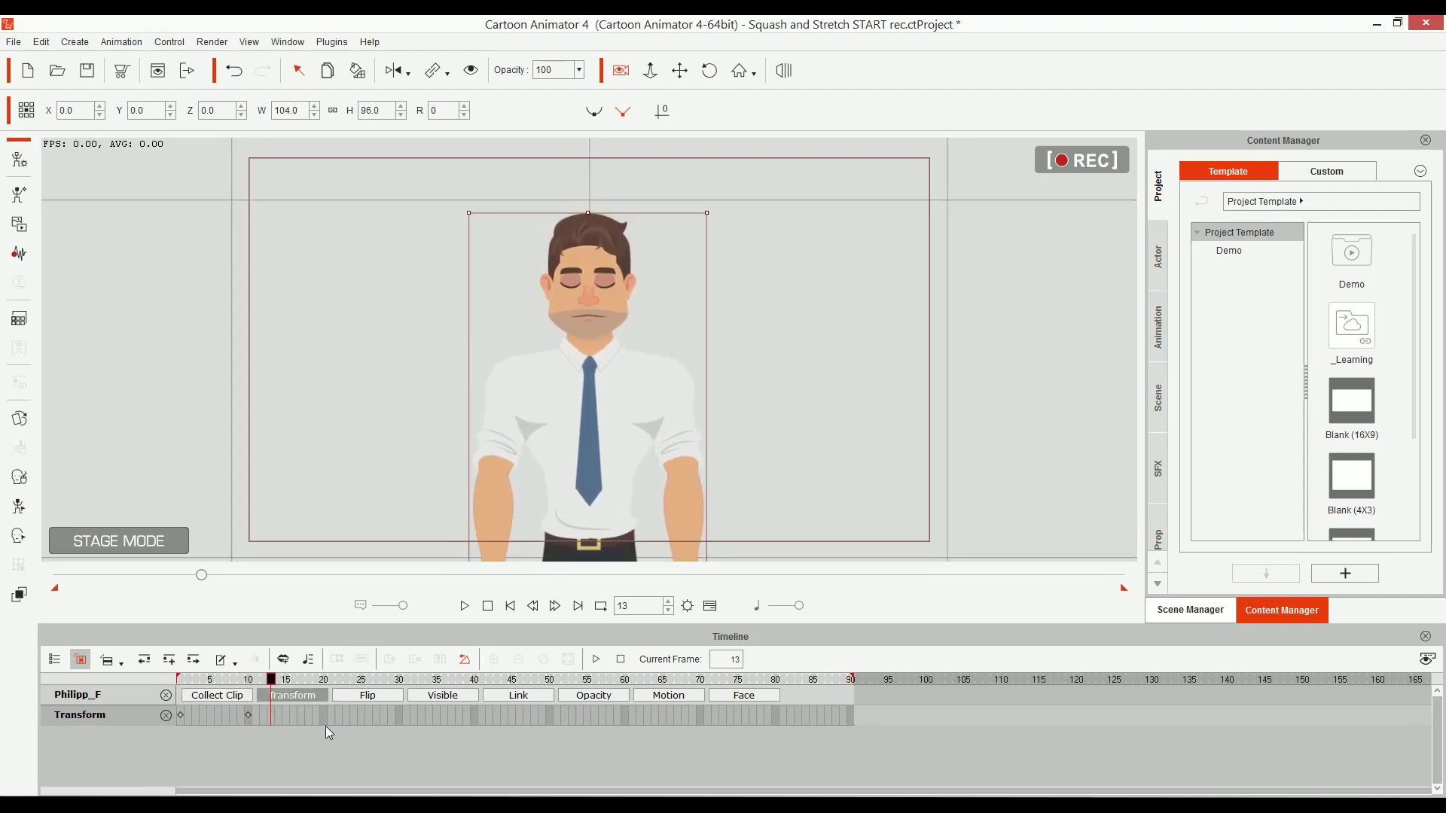
left_click_drag(219, 682, 271, 706)
key("ctrl+z")
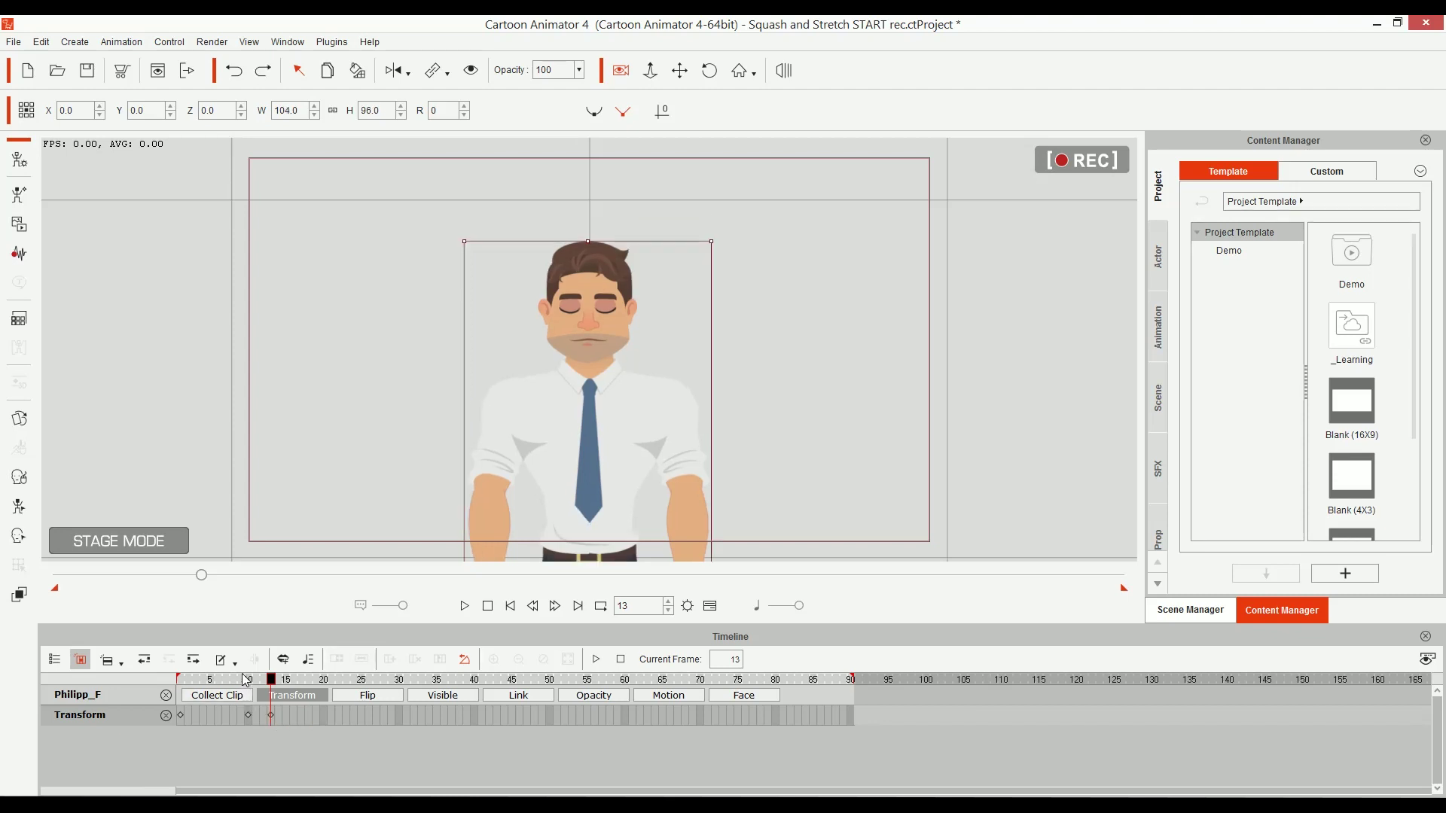
Scrub to frame 26 and sketch a temporary screen arc from the frame 10 Transform key to frame 26, clearing it again
left_click_drag(273, 689, 372, 693)
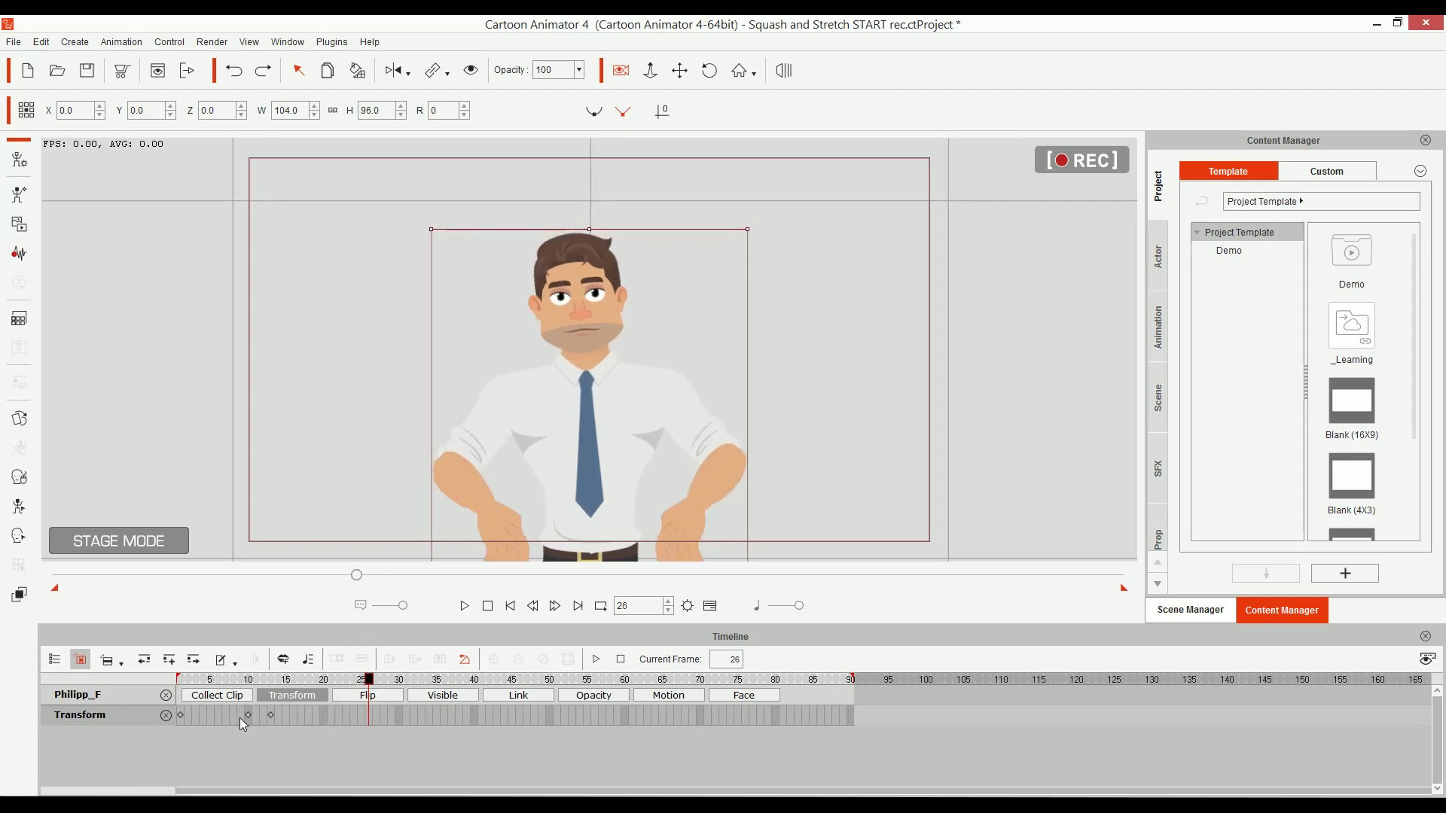
key("ctrl+shift+d")
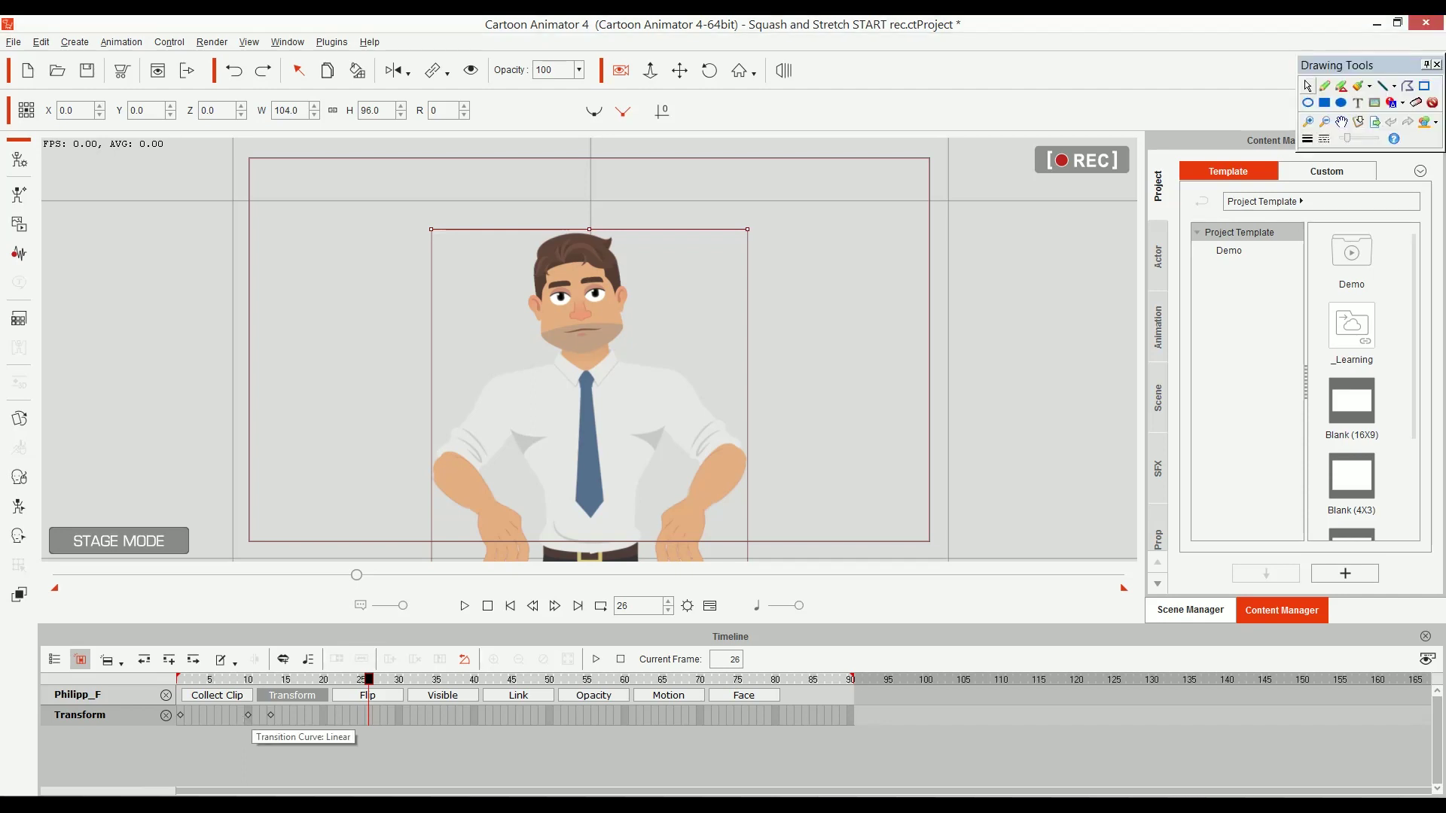
mouse_move(256, 697)
left_mouse_down()
mouse_move(339, 683)
mouse_move(369, 705)
left_mouse_up()
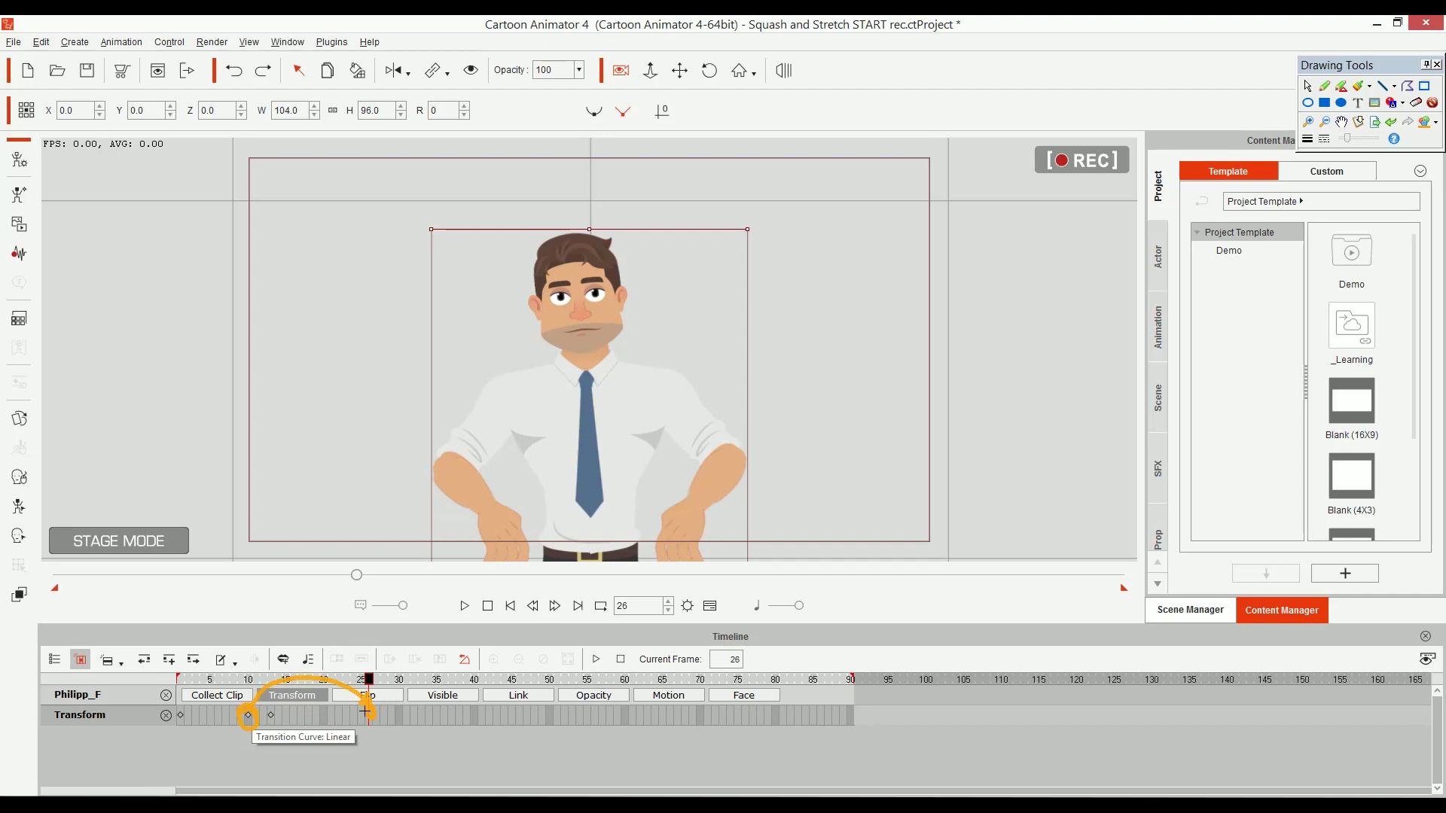
key("ctrl+shift+d")
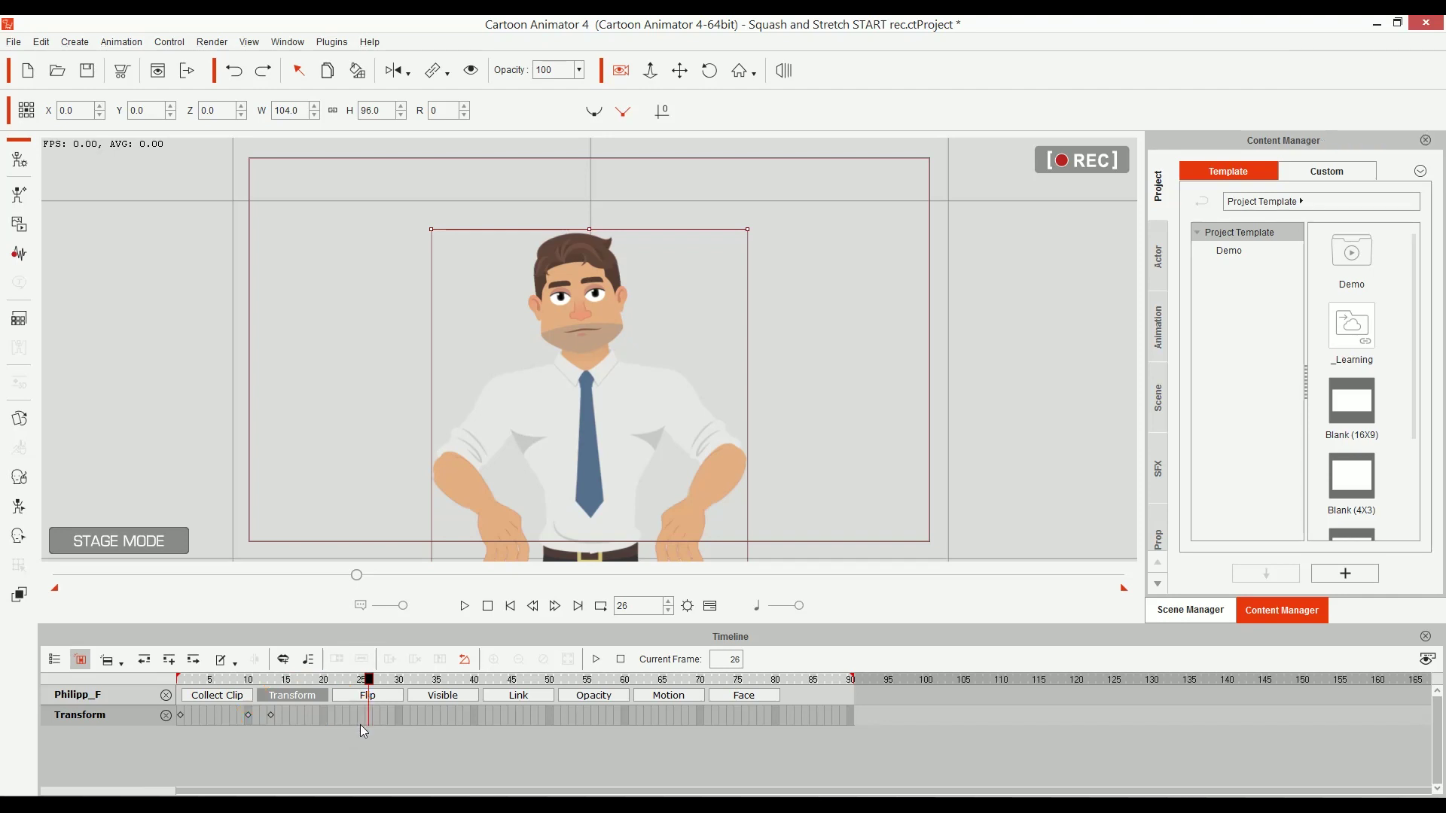
Copy the Transform key at frame 10 and paste it at frame 26
left_click(248, 715)
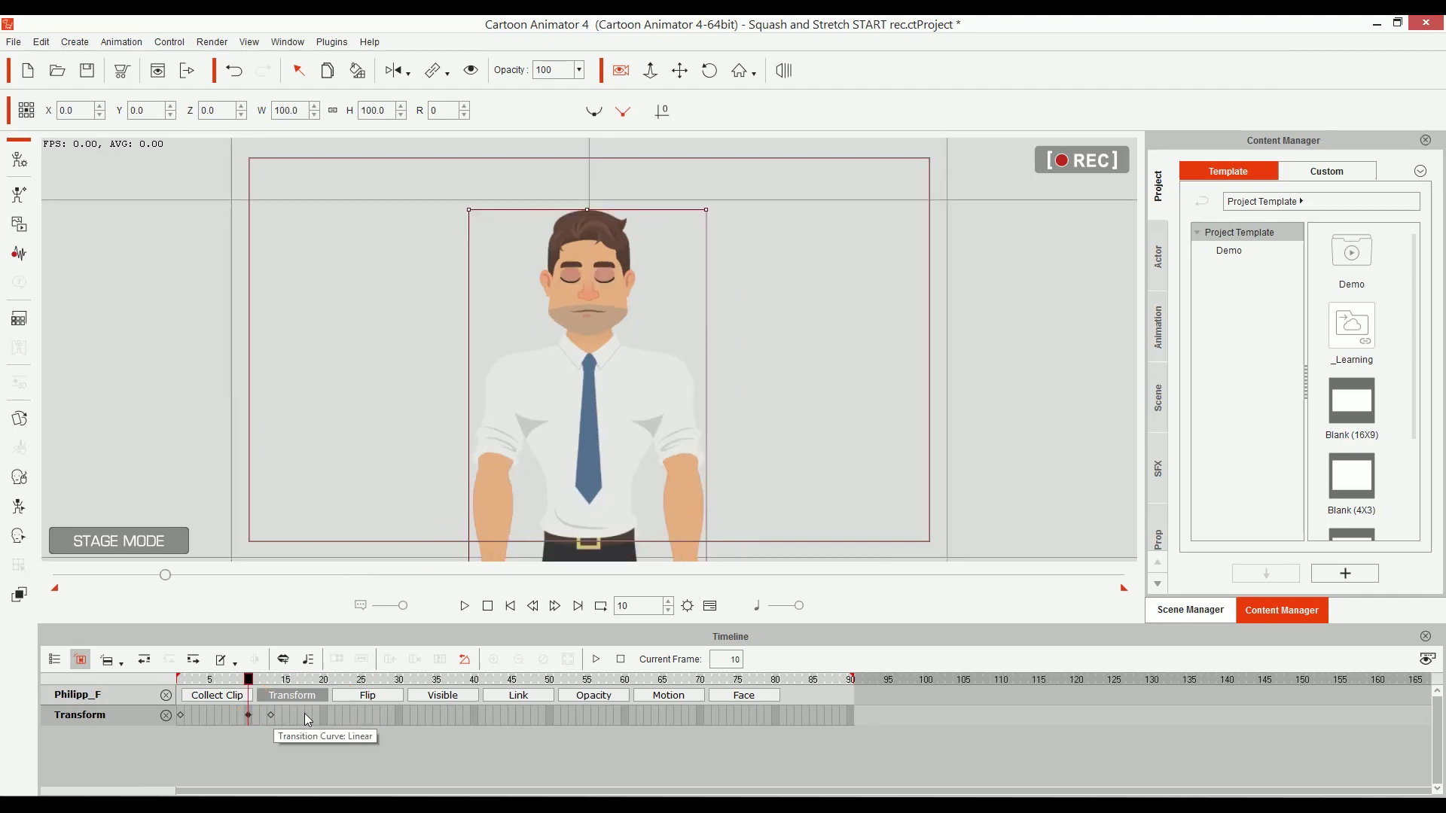
left_click(368, 714)
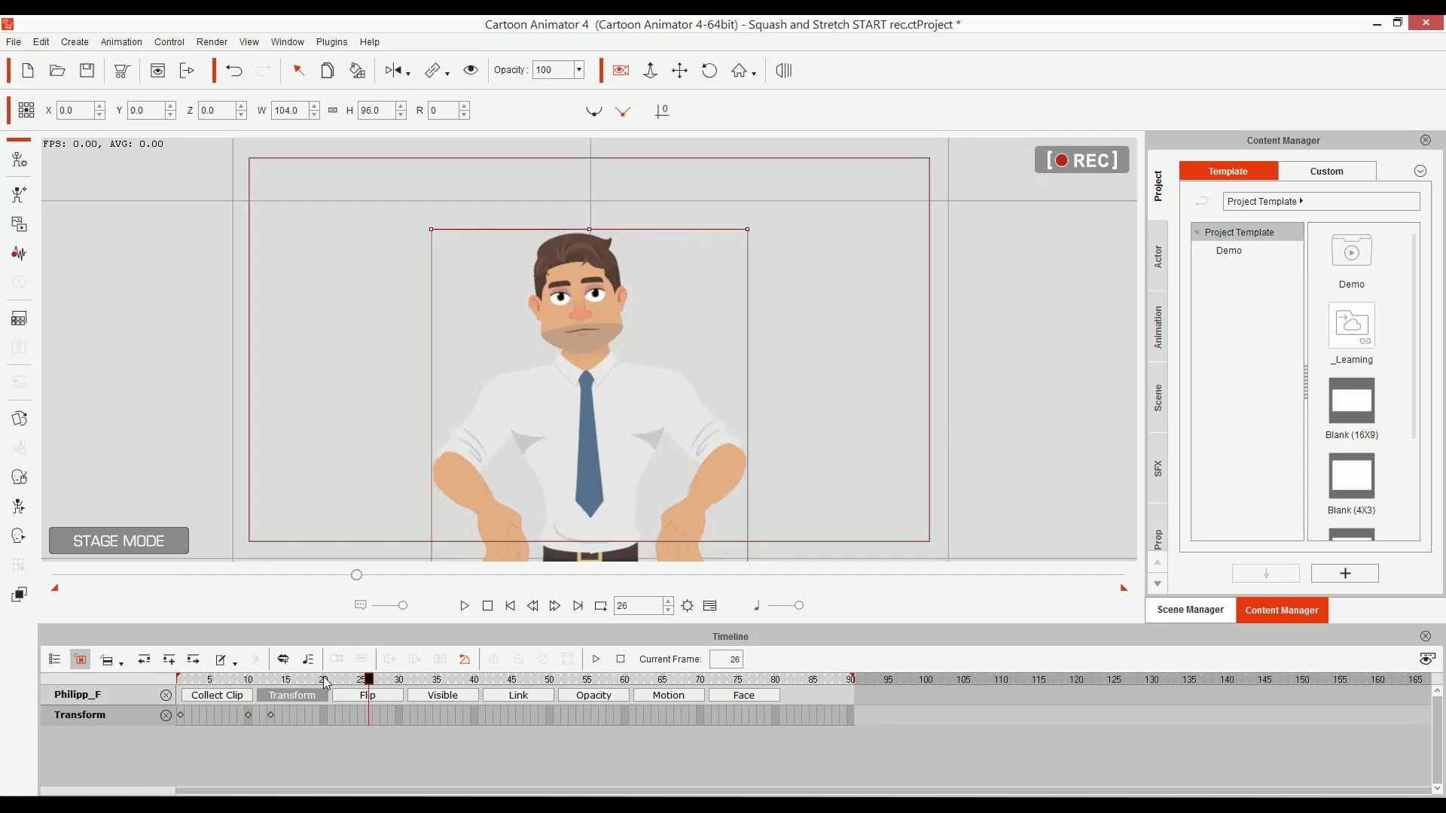
left_click(375, 686)
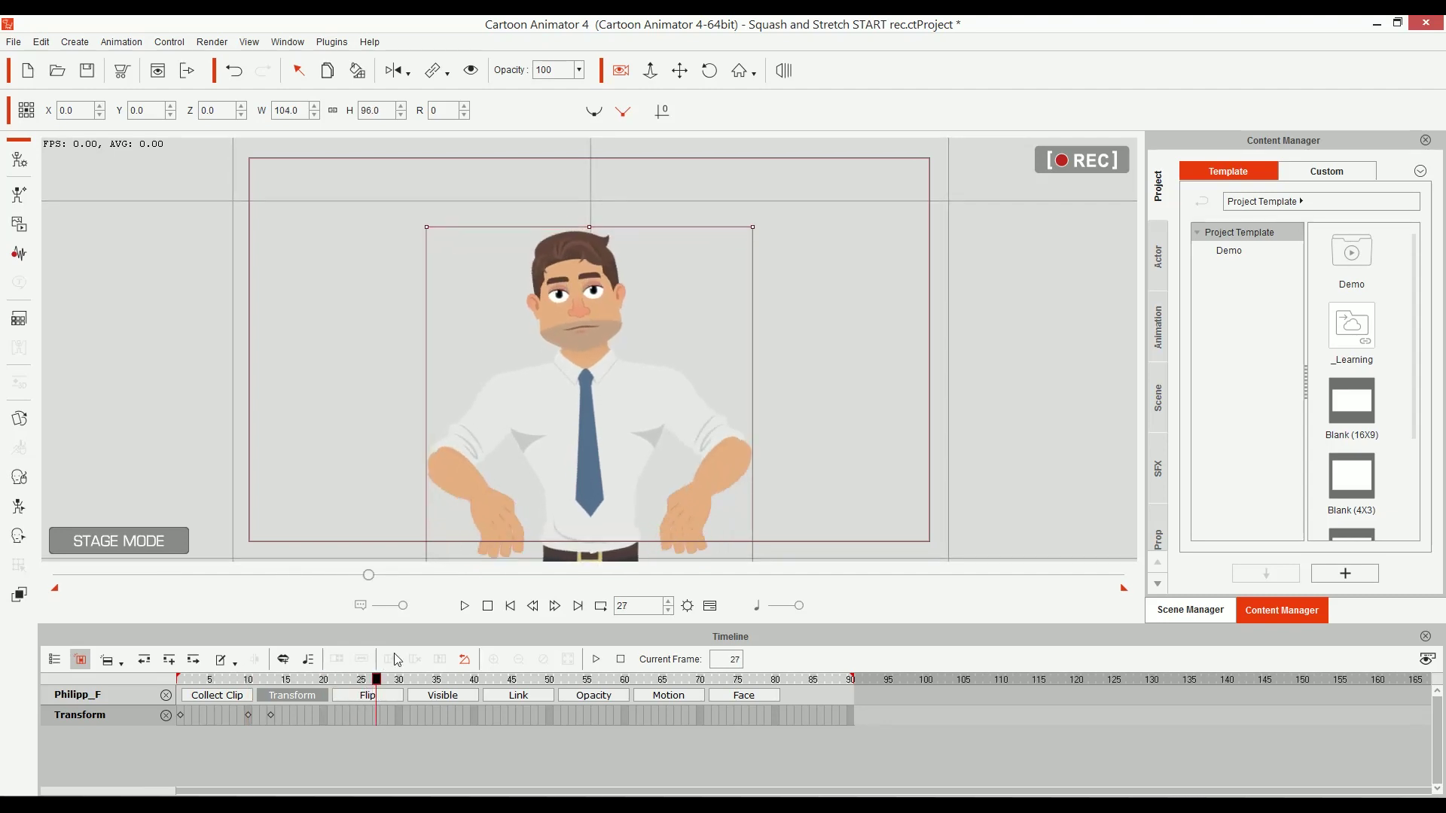
key("Left")
key("ctrl+v")
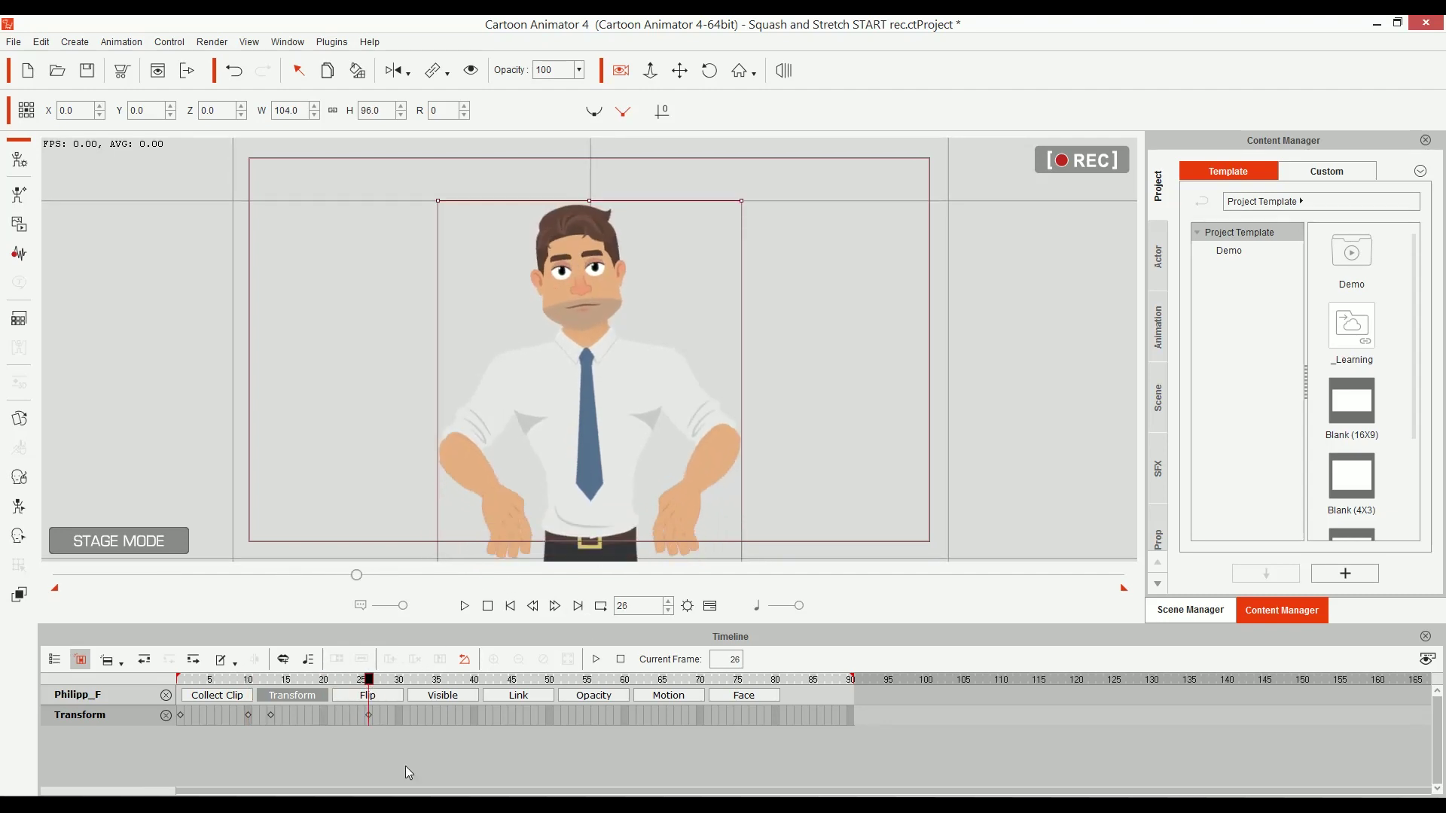
Scrub through the motion to frame 34 and stretch the character there by setting its height to 106
left_click(256, 680)
left_click_drag(256, 685, 371, 710)
left_click_drag(372, 711, 433, 708)
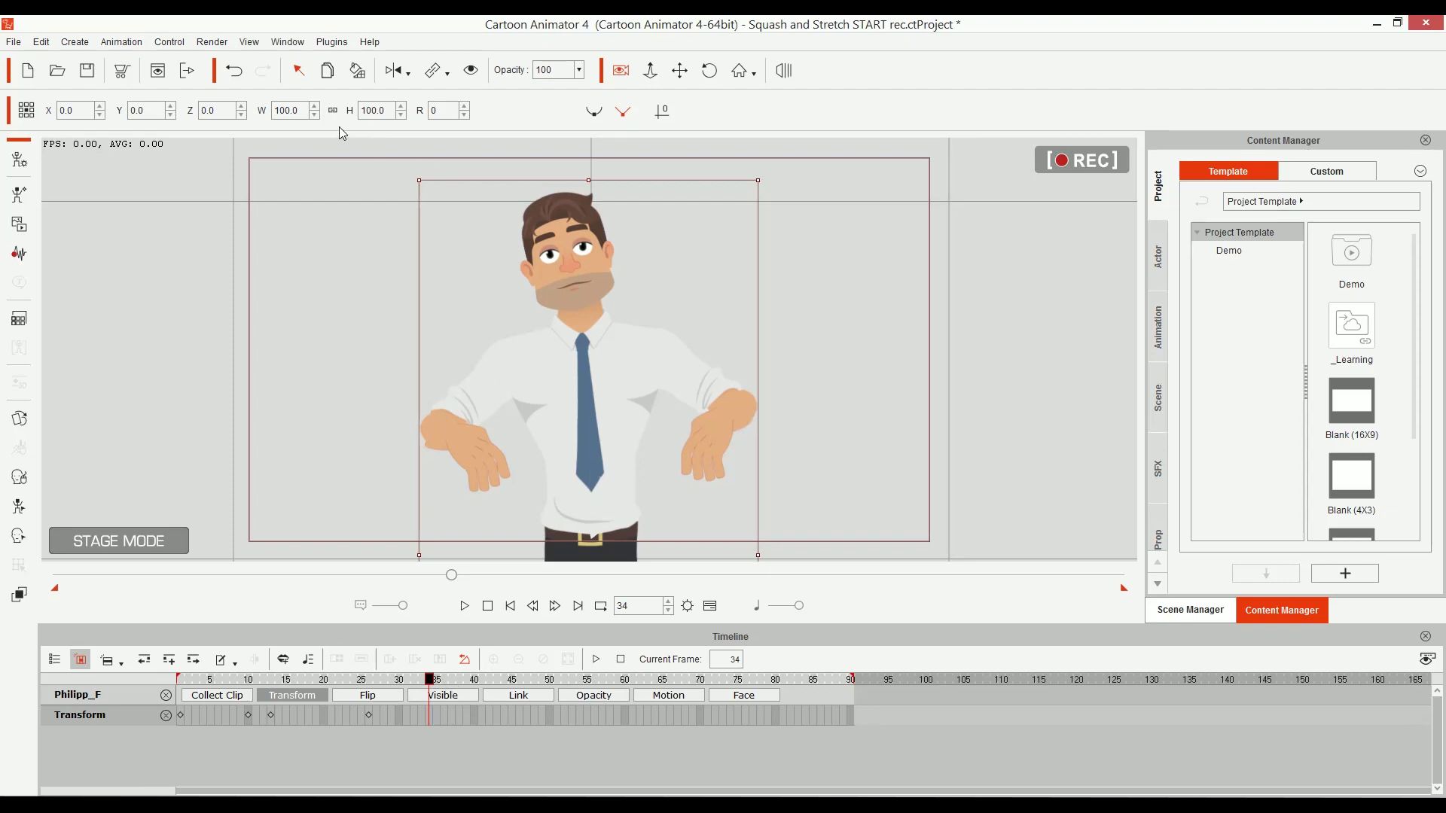
left_click(402, 106)
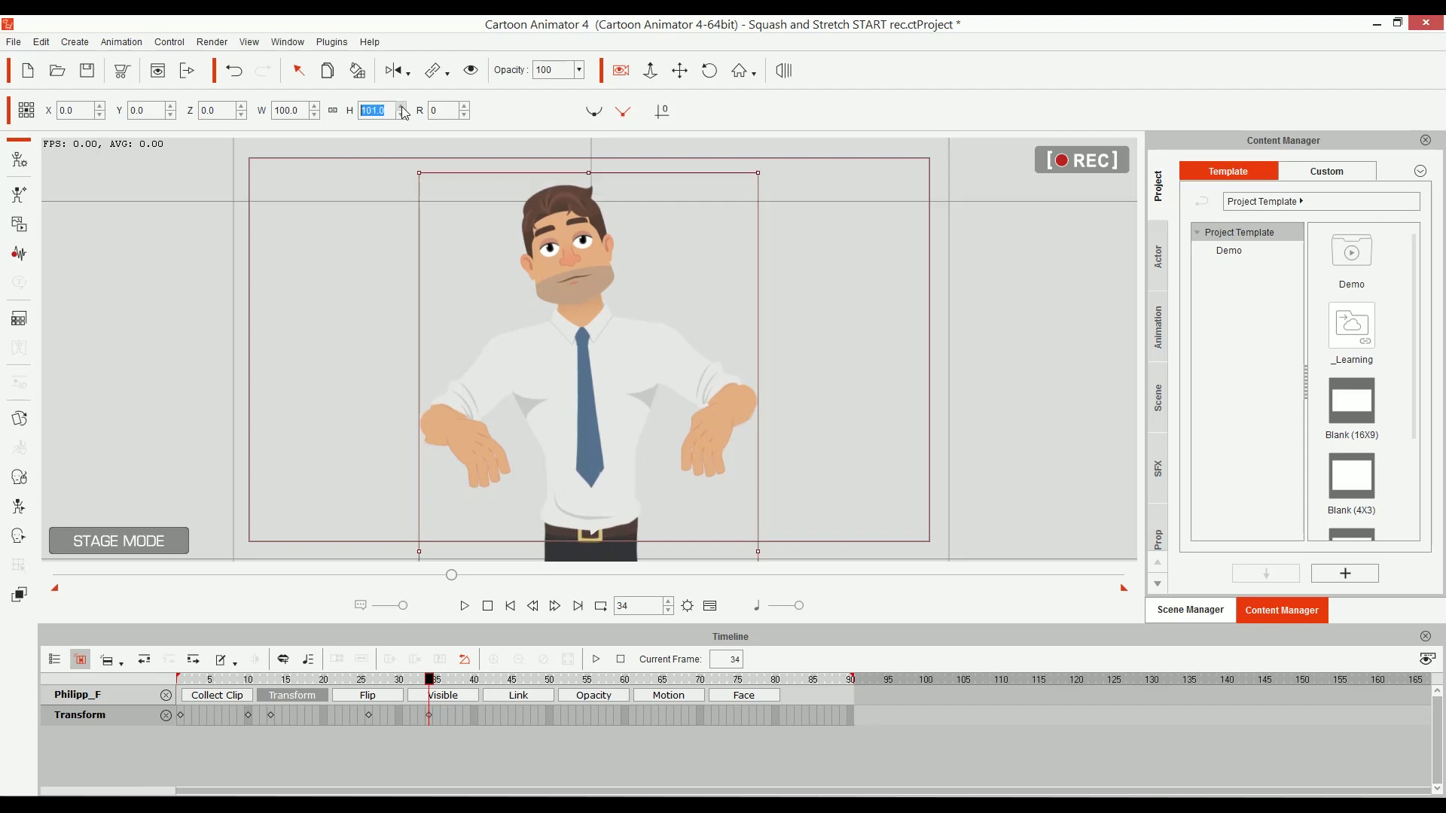
left_click(401, 107)
left_click(402, 107)
left_click(401, 107)
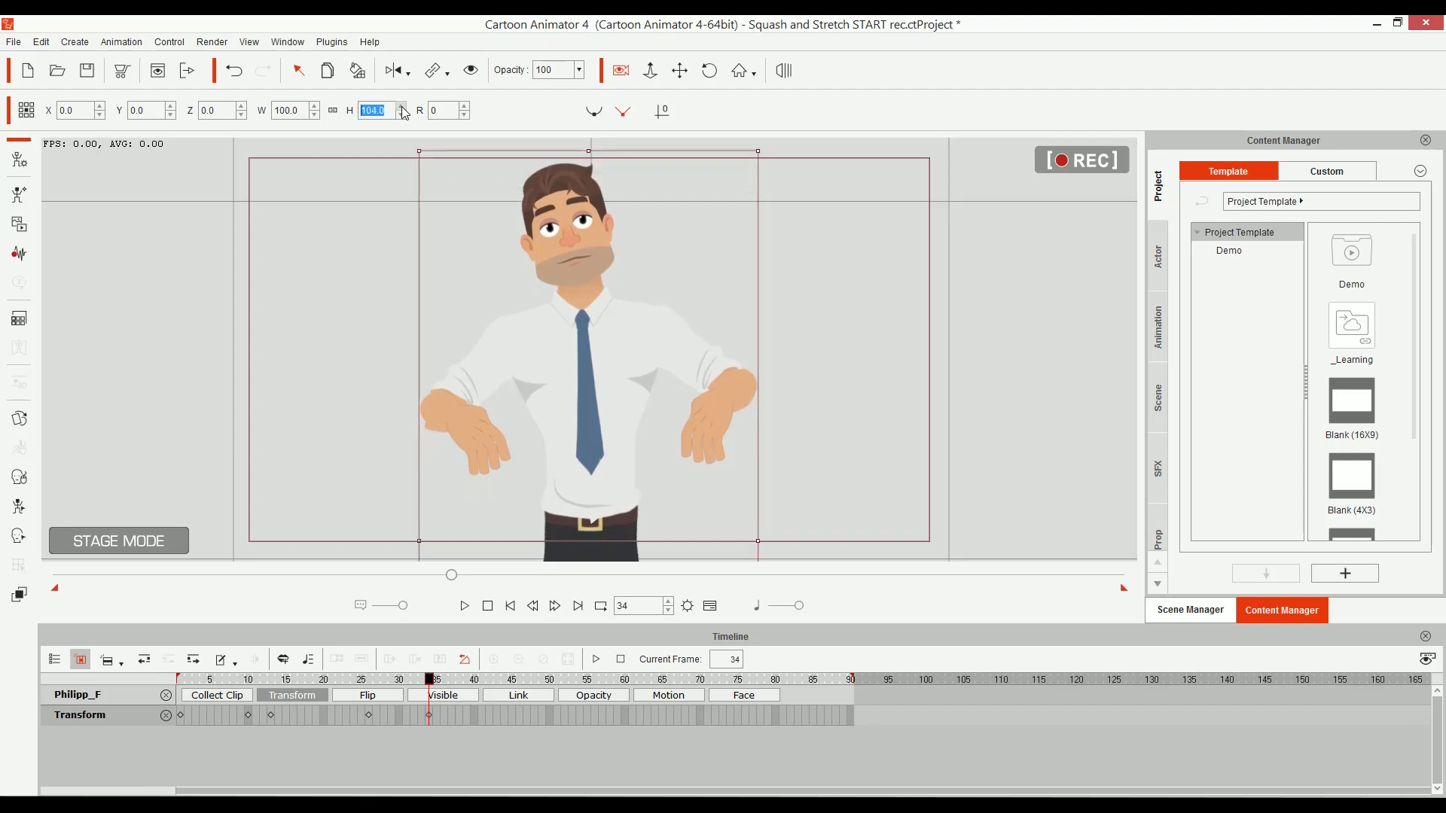
left_click(402, 107)
left_click(402, 107)
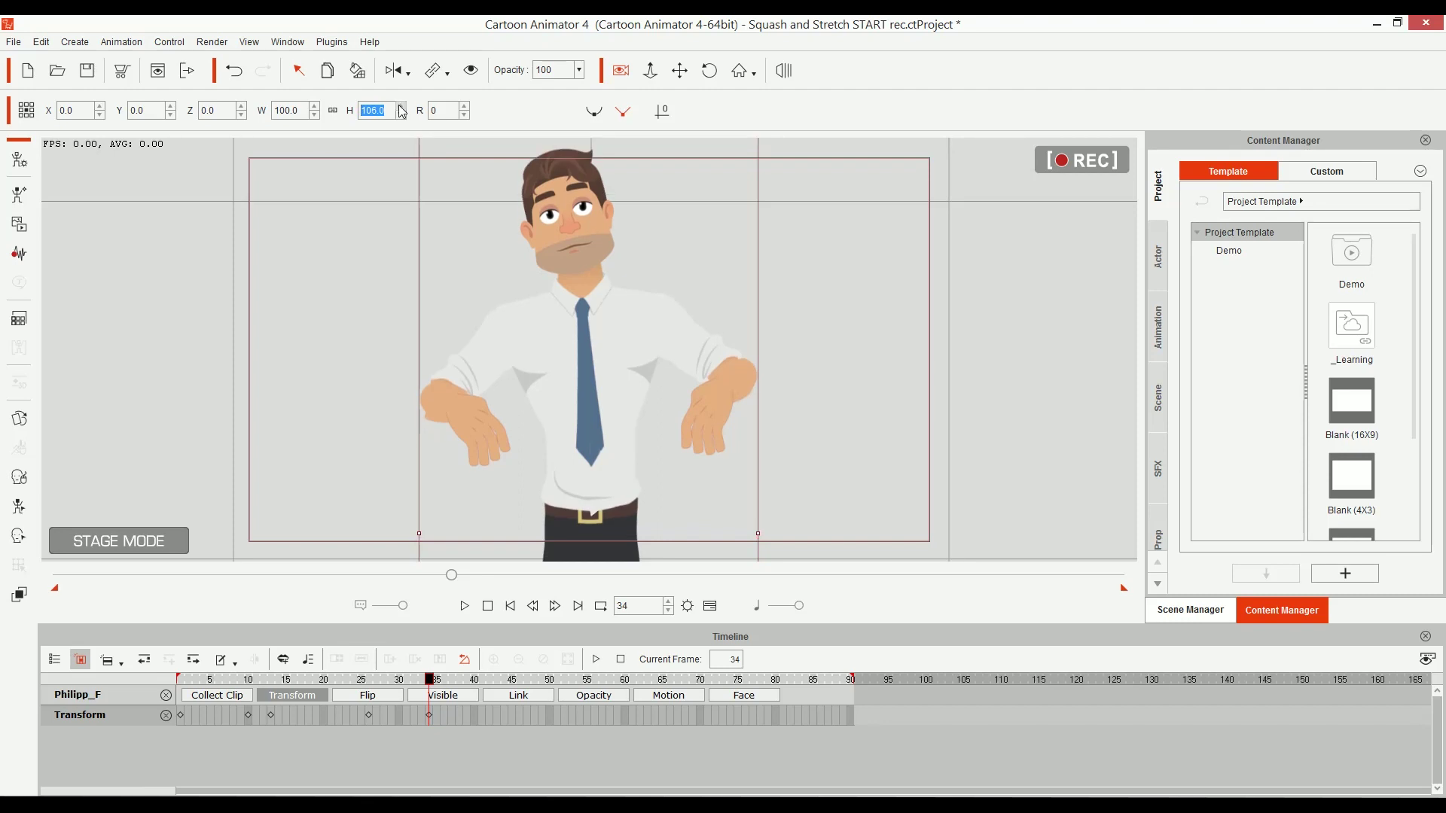
Narrow the stretched character at frame 34 by setting its width to 94
left_click(317, 113)
left_click(317, 113)
left_click(316, 113)
left_click(316, 112)
left_click(316, 113)
left_click(317, 113)
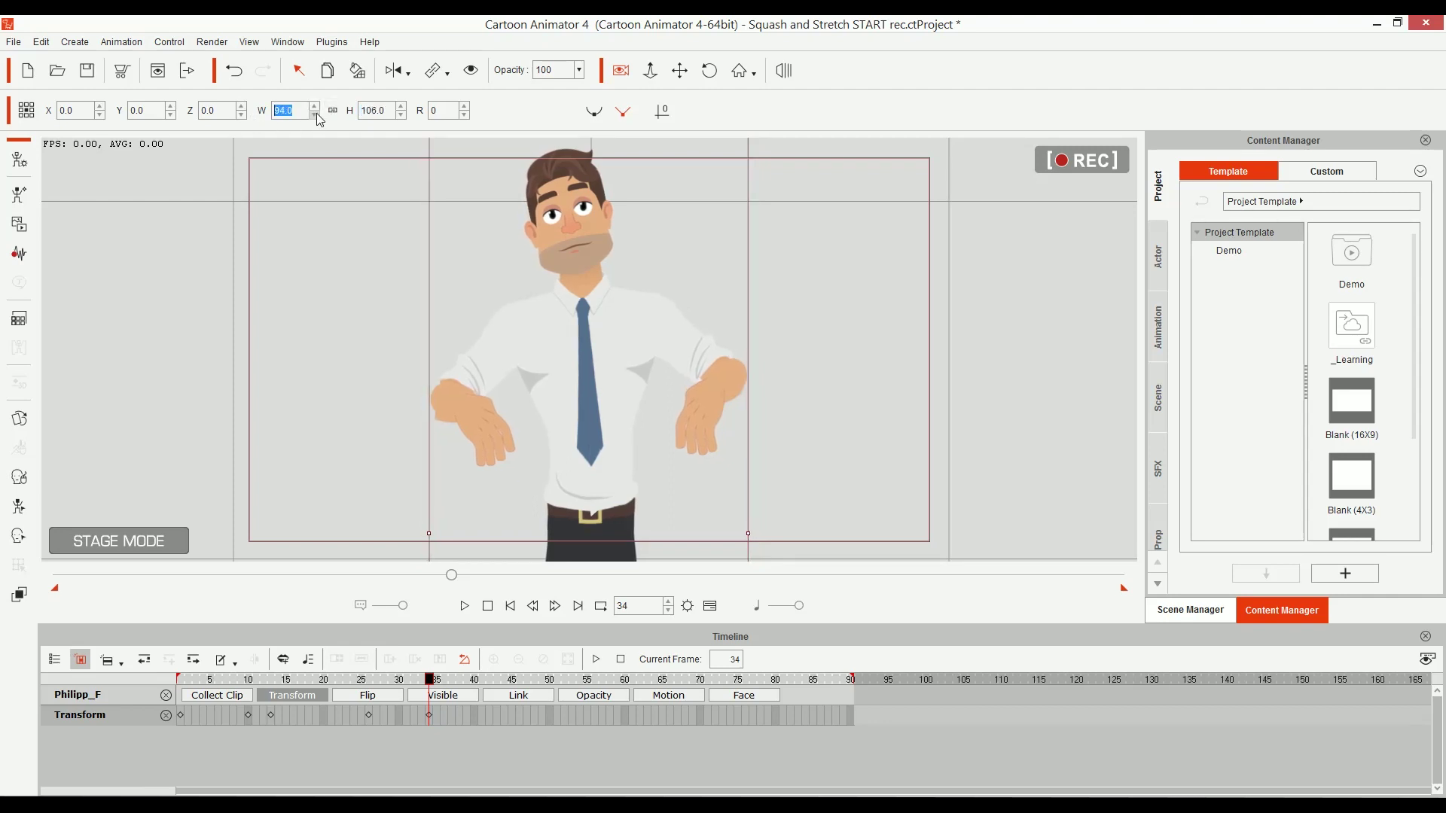
Scrub to frame 40 and squash the character there by setting its height to 94
left_click_drag(361, 680, 430, 684)
left_click_drag(442, 686, 476, 694)
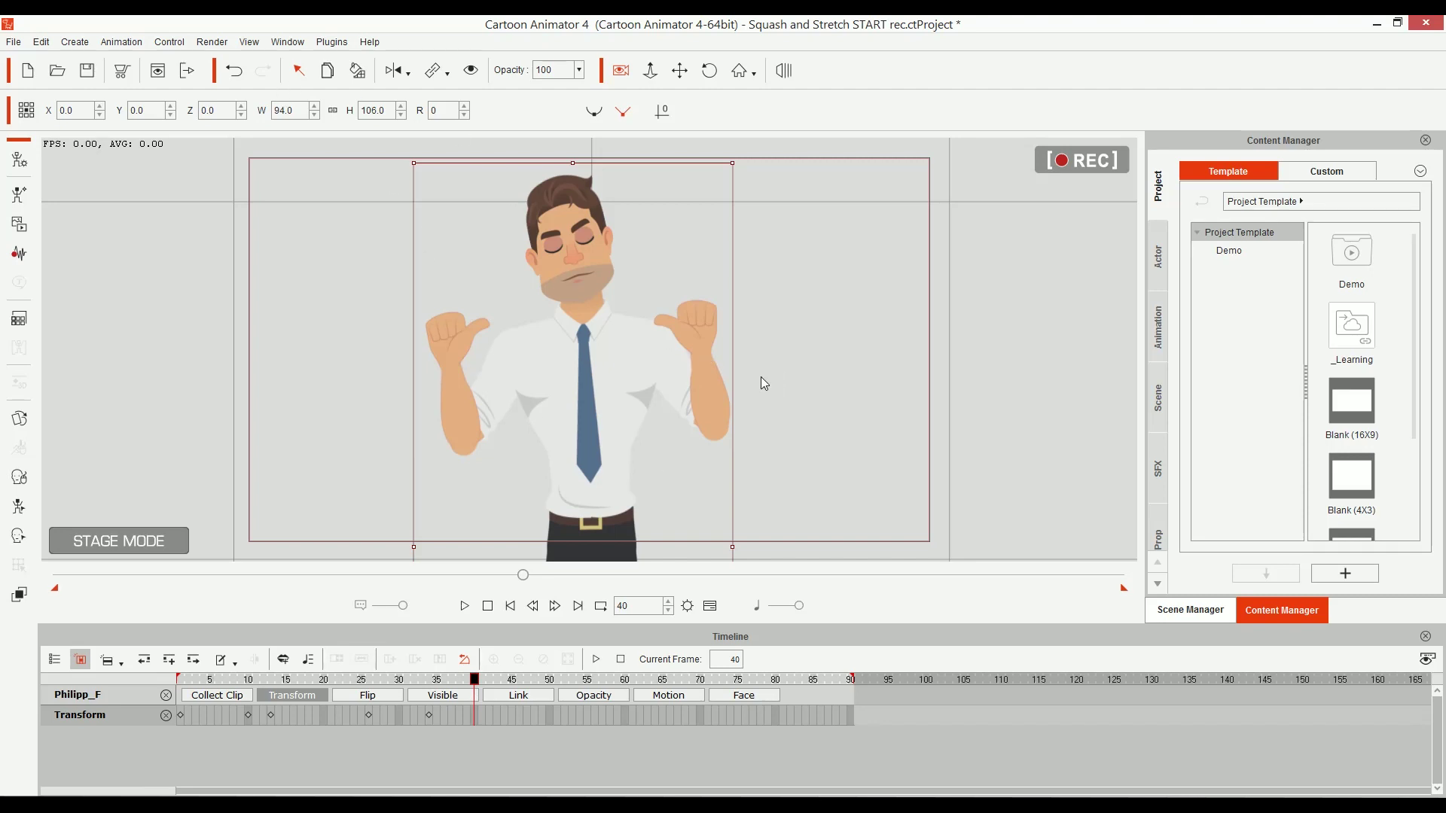
left_click(402, 117)
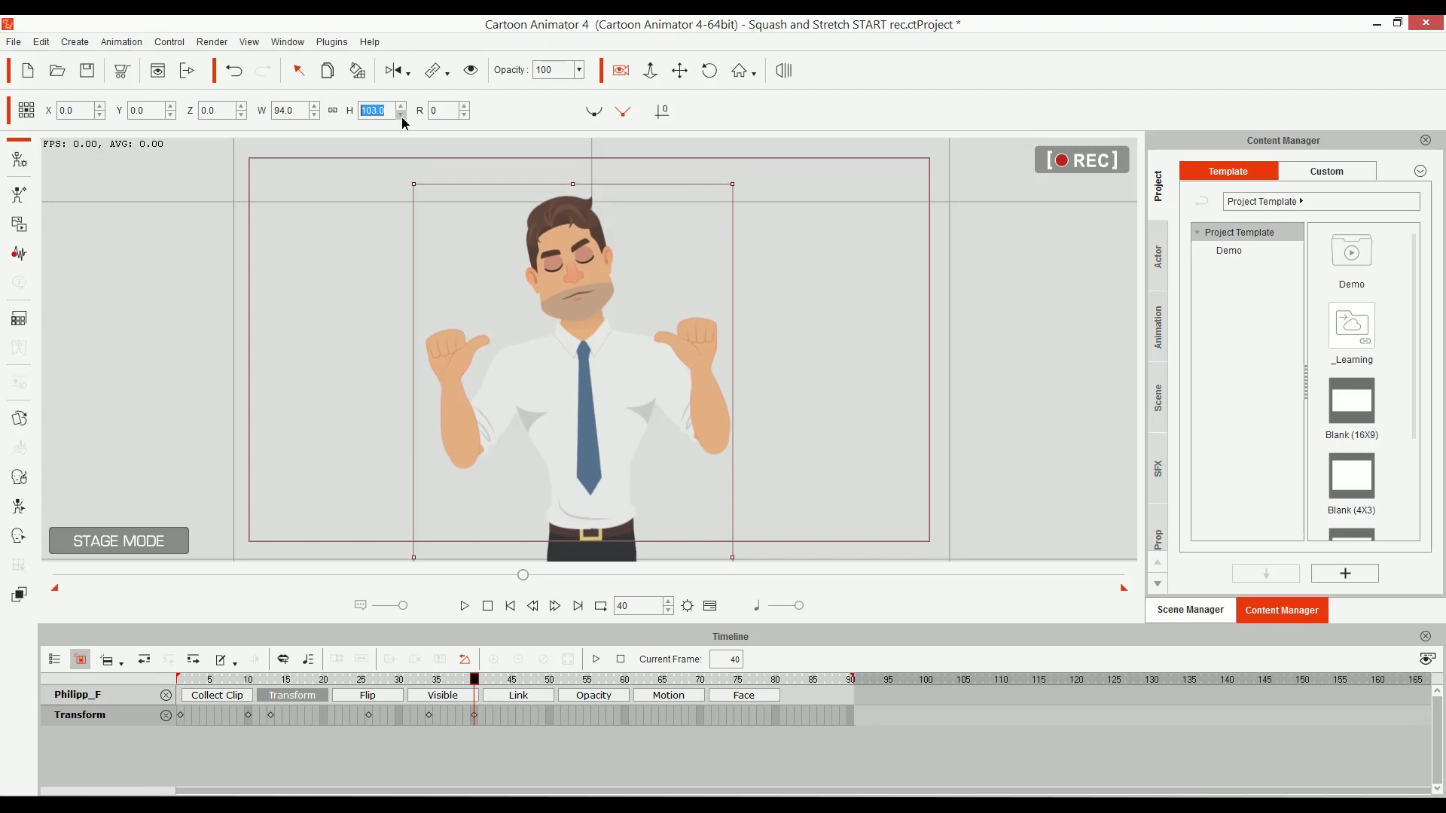
left_click(403, 116)
left_click(402, 116)
left_click(401, 117)
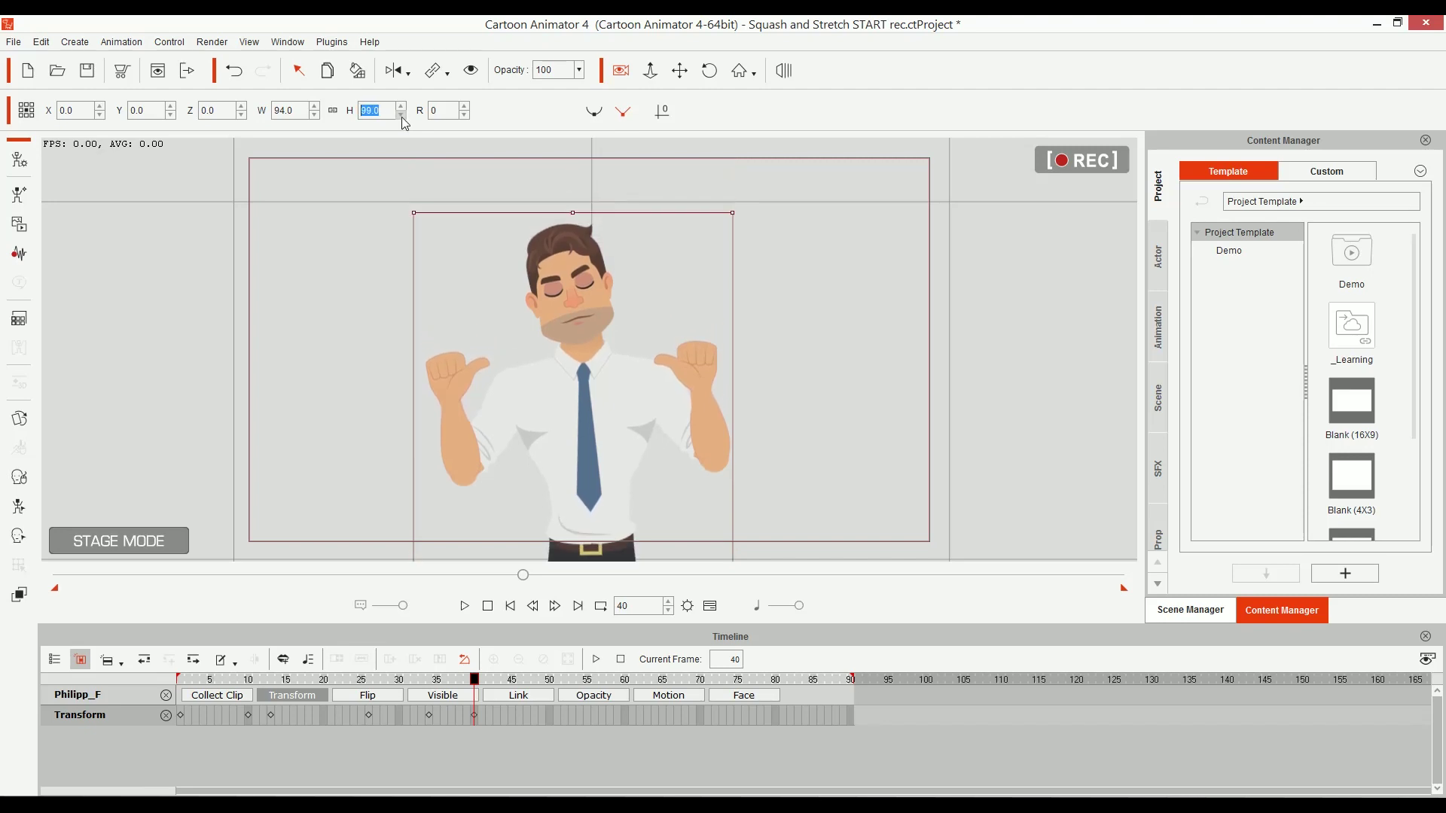
left_click(401, 116)
left_click(400, 107)
left_click(400, 107)
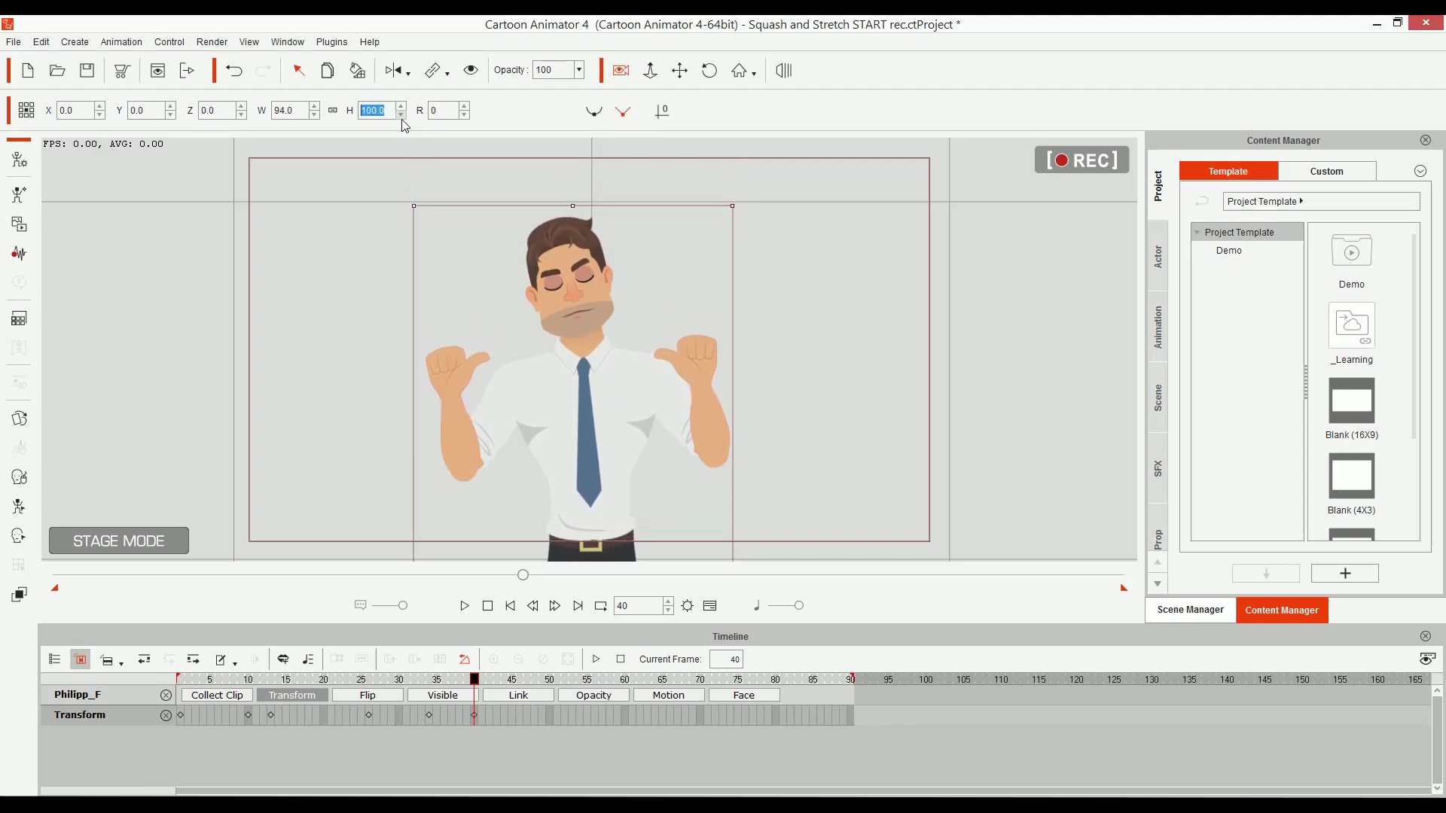
left_click(402, 117)
left_click(402, 116)
left_click(402, 117)
left_click(402, 116)
left_click(403, 117)
left_click(402, 117)
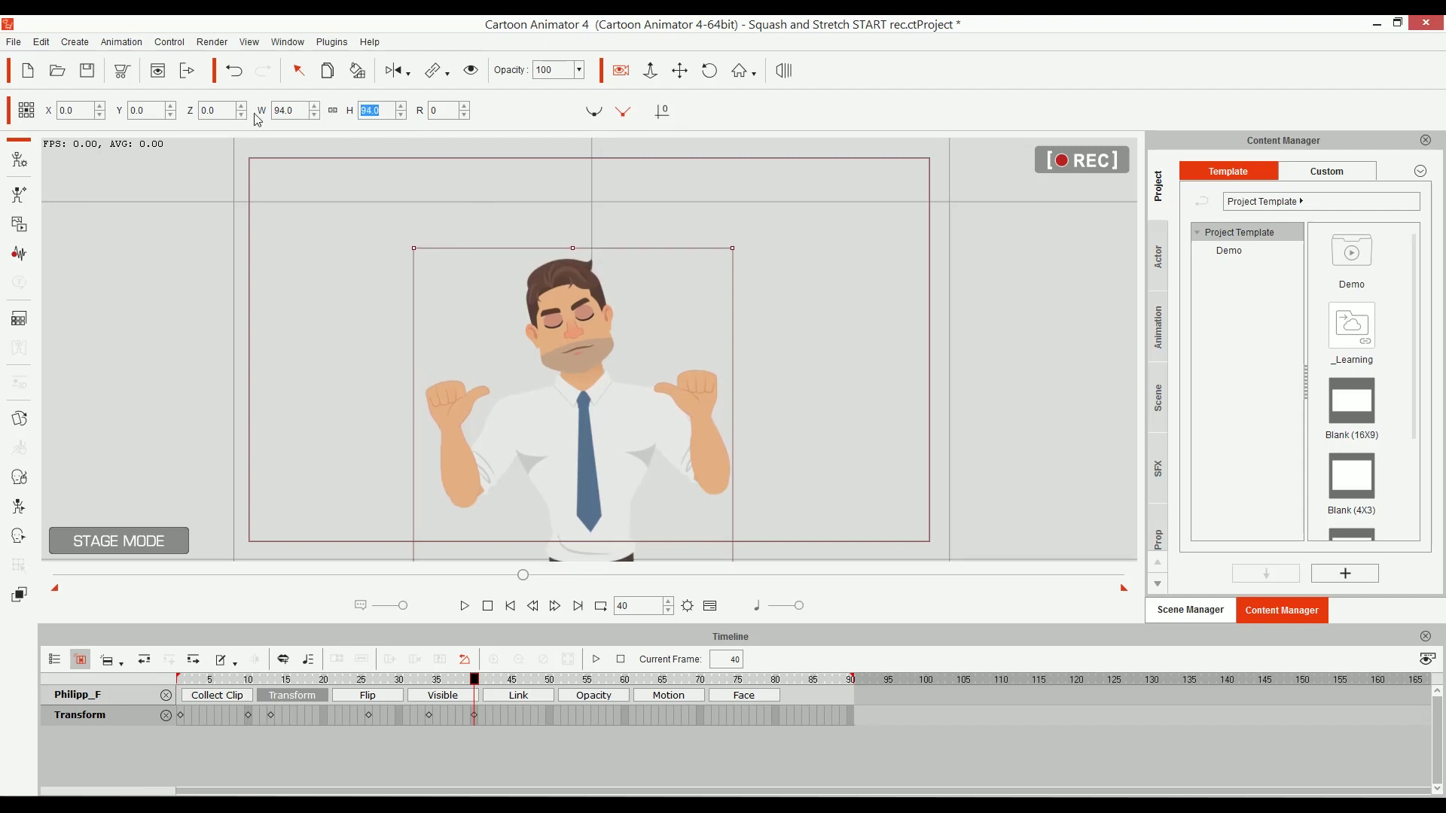
Widen the squashed character at frame 40 by setting its width to 106
left_click(315, 106)
left_click(316, 106)
left_click(315, 106)
left_click(315, 107)
left_click(316, 106)
left_click(316, 106)
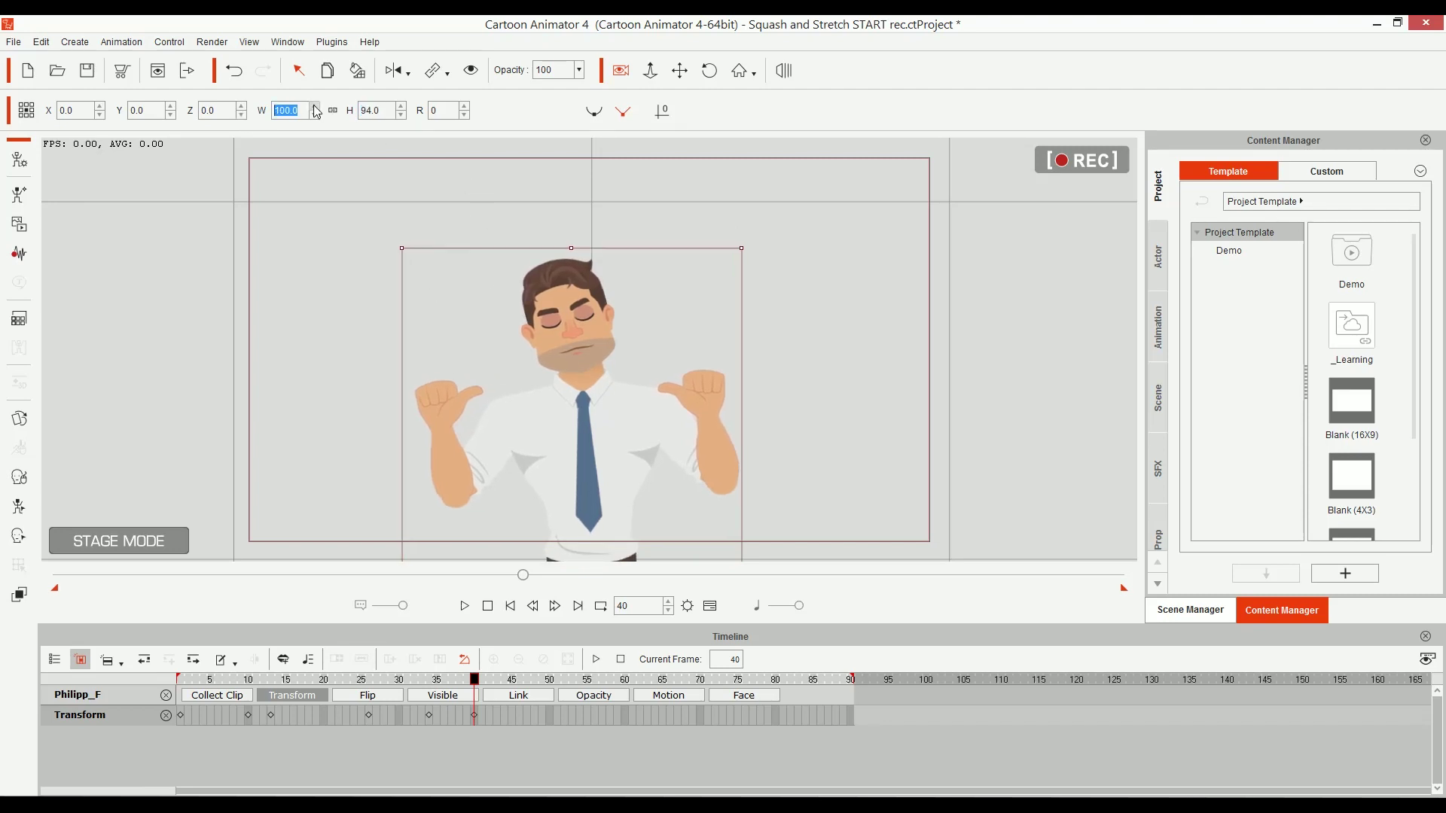
left_click(315, 106)
left_click(315, 107)
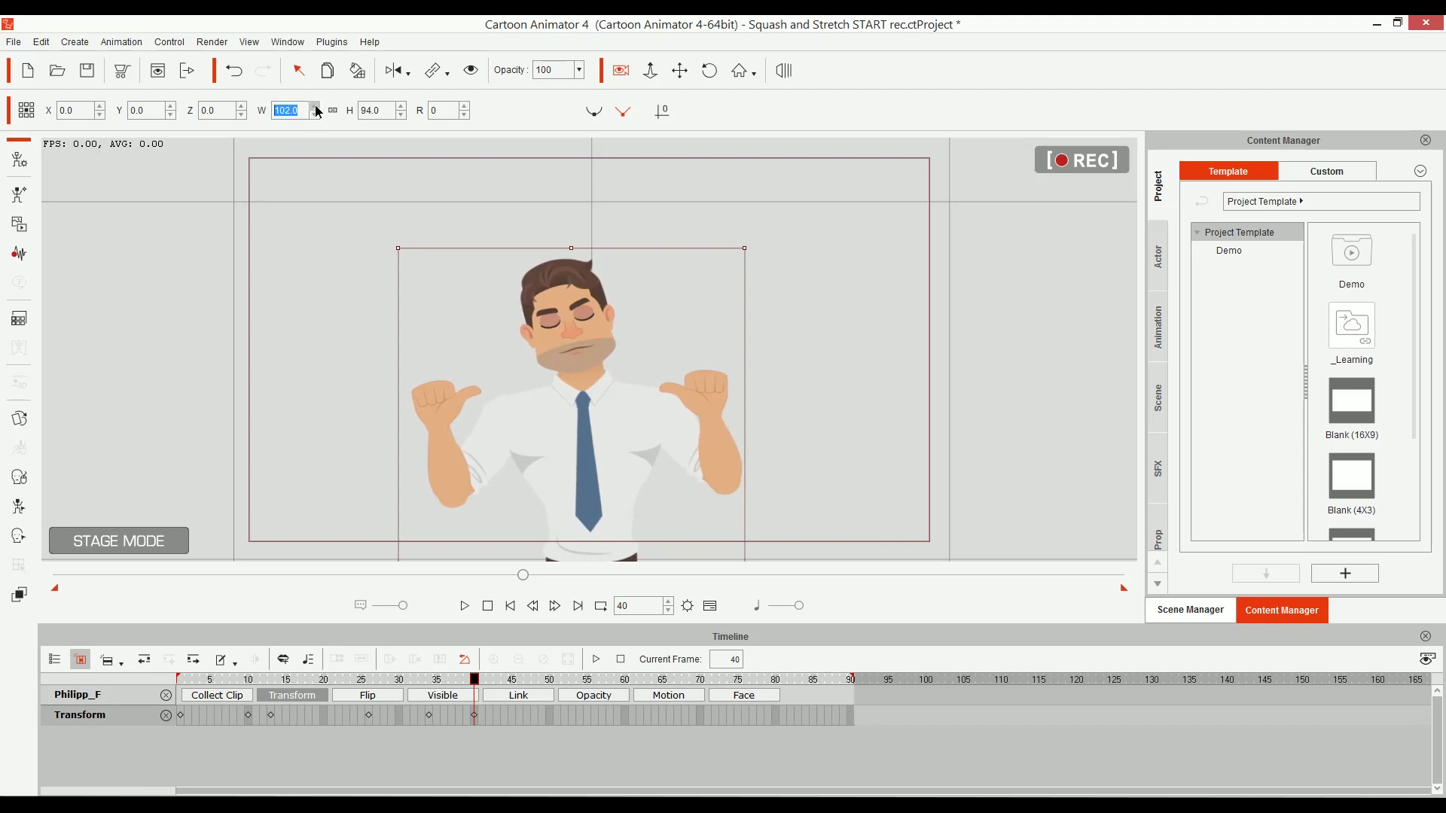
left_click(316, 106)
left_click(316, 106)
left_click(316, 106)
left_click(315, 106)
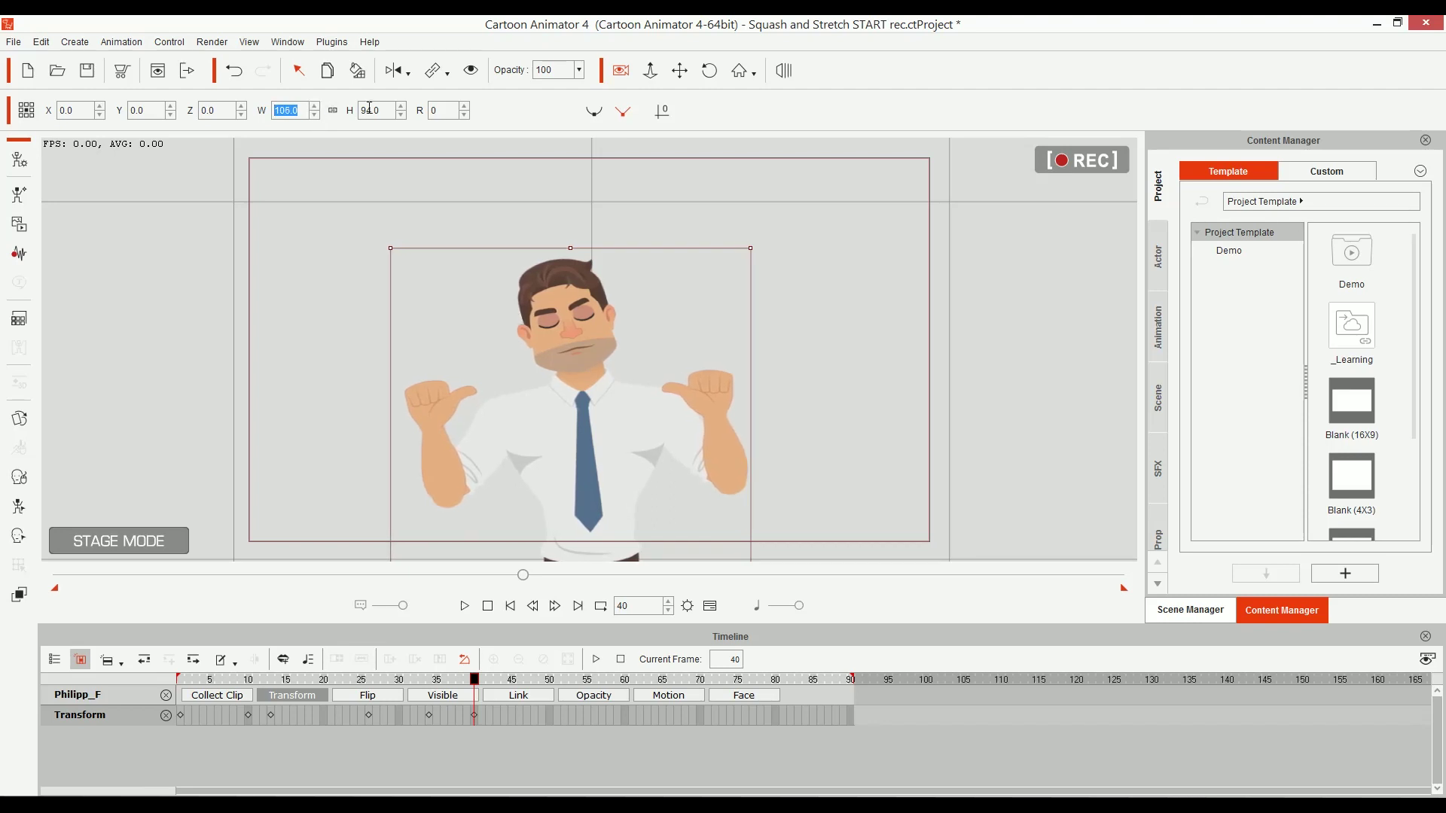
Annotate the height value on screen with an arrow, the numbers 106 and 94 and a boxed 12, and clear the drawing
key("alt+d")
left_click_drag(391, 157, 376, 131)
left_click_drag(371, 140, 384, 134)
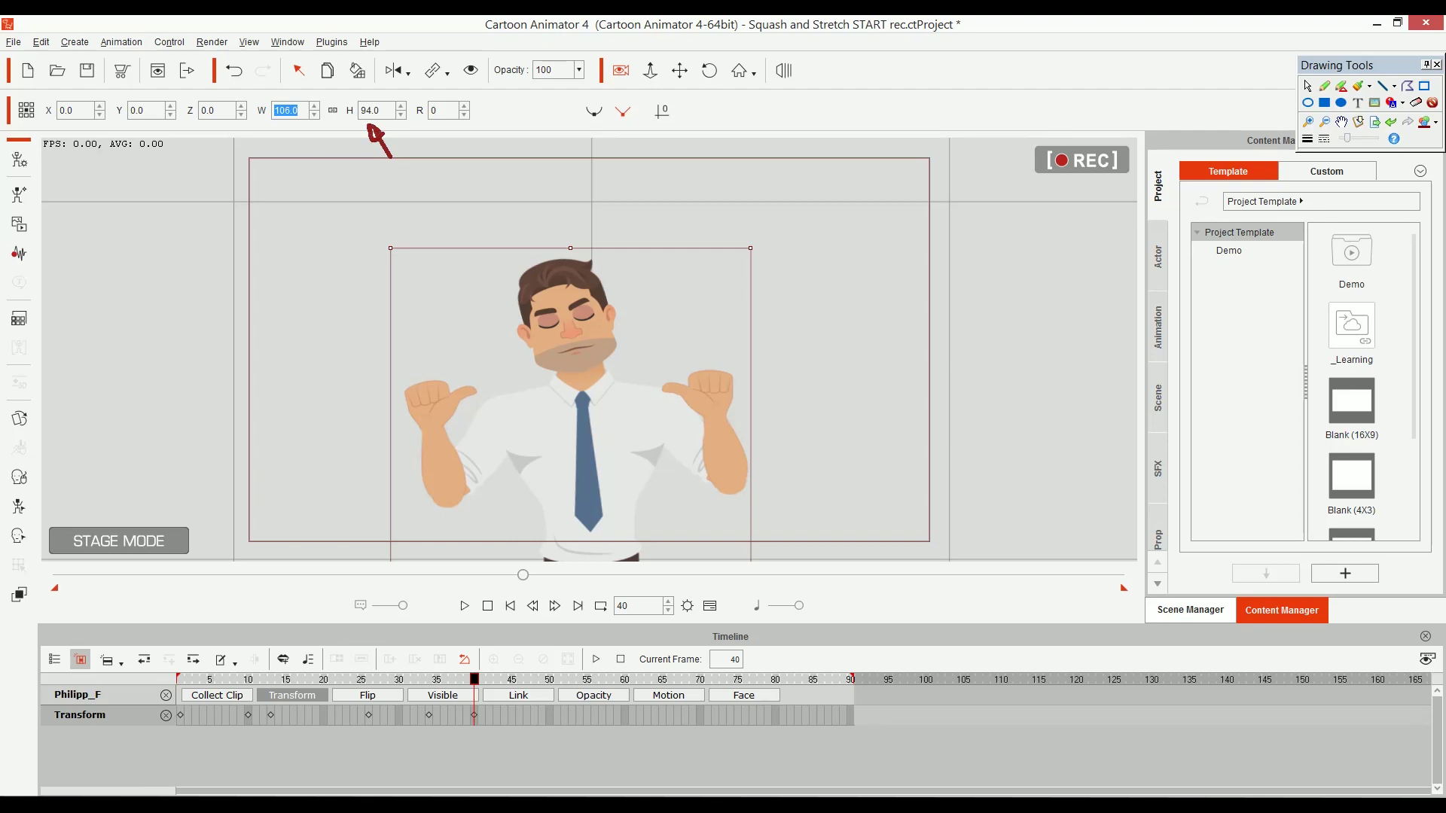
left_click_drag(427, 157, 428, 234)
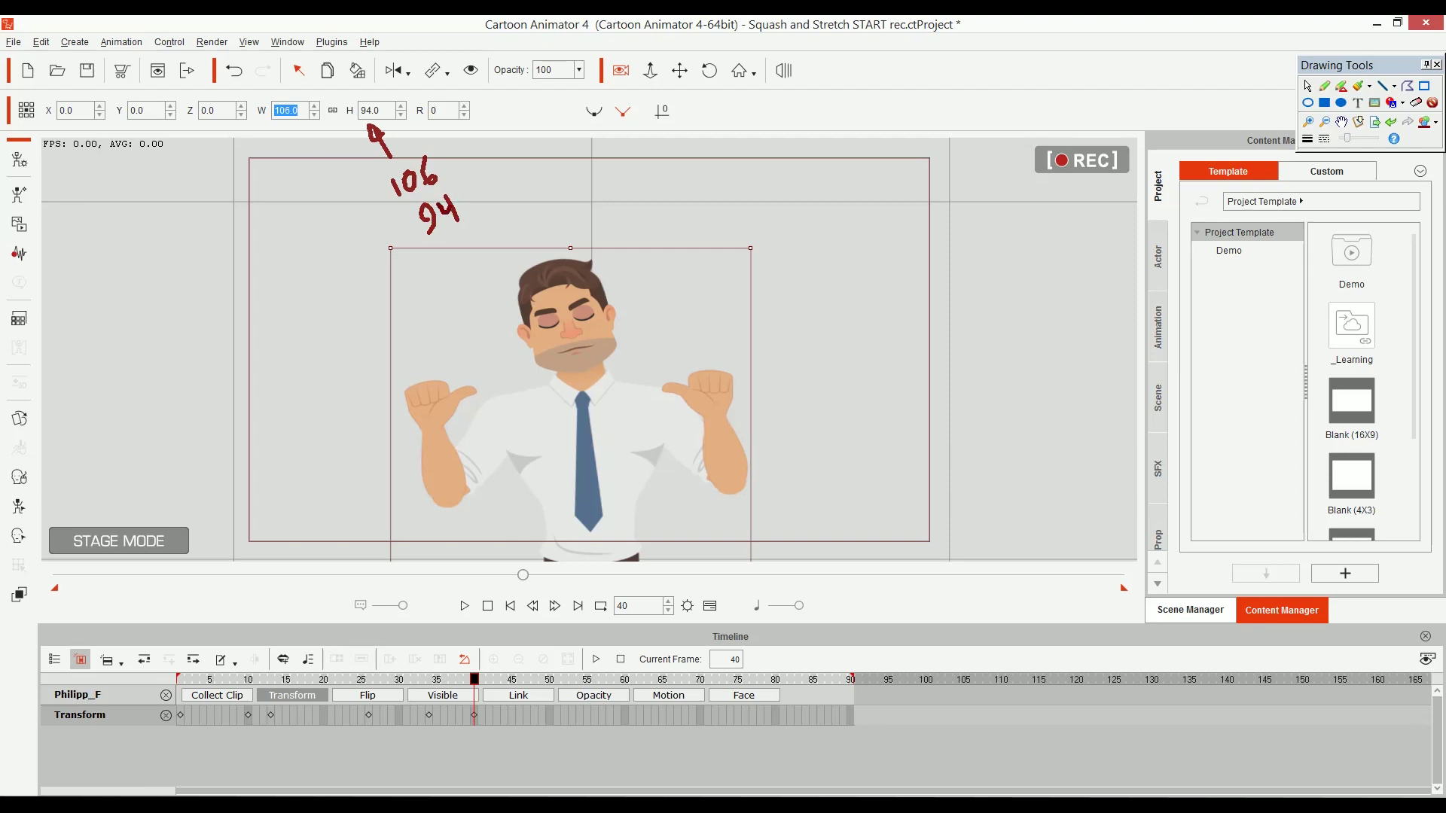
mouse_move(508, 144)
left_mouse_down()
mouse_move(472, 182)
mouse_move(528, 137)
mouse_move(488, 148)
left_mouse_up()
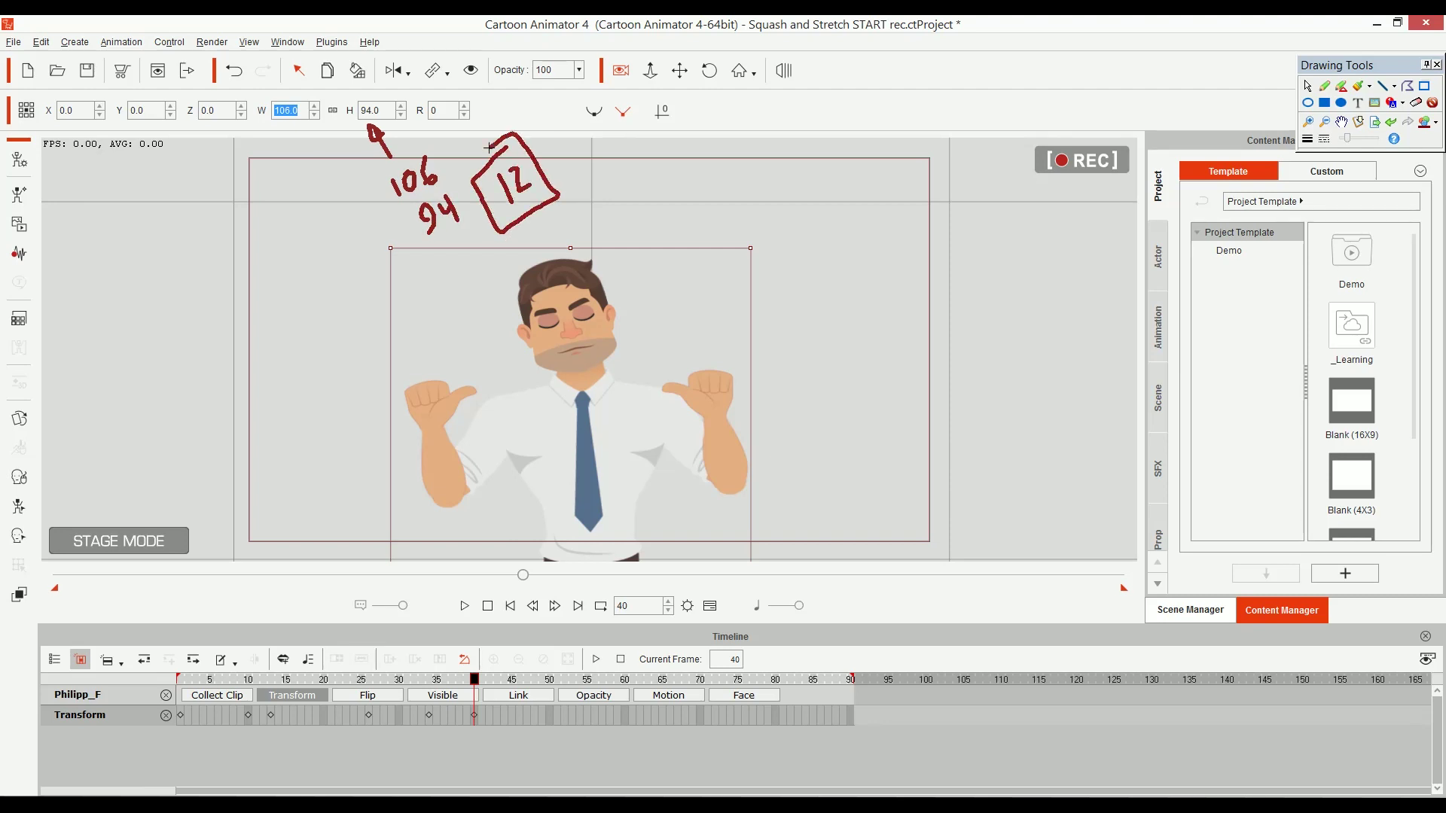
key("Escape")
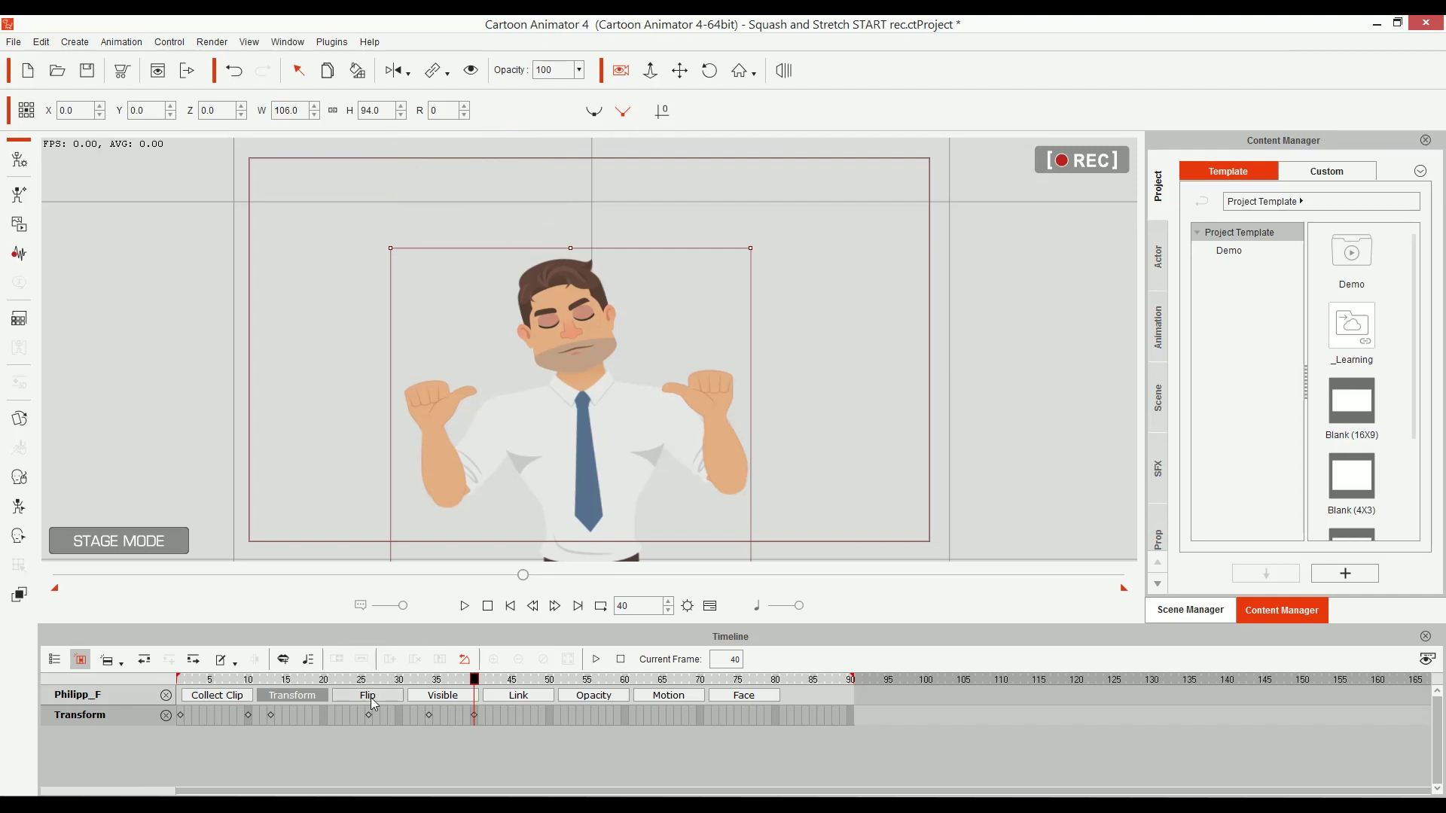
Scrub to frame 49 and return the character to normal scale there with width 100 and height 100
left_click_drag(370, 685, 475, 708)
left_click_drag(478, 683, 542, 694)
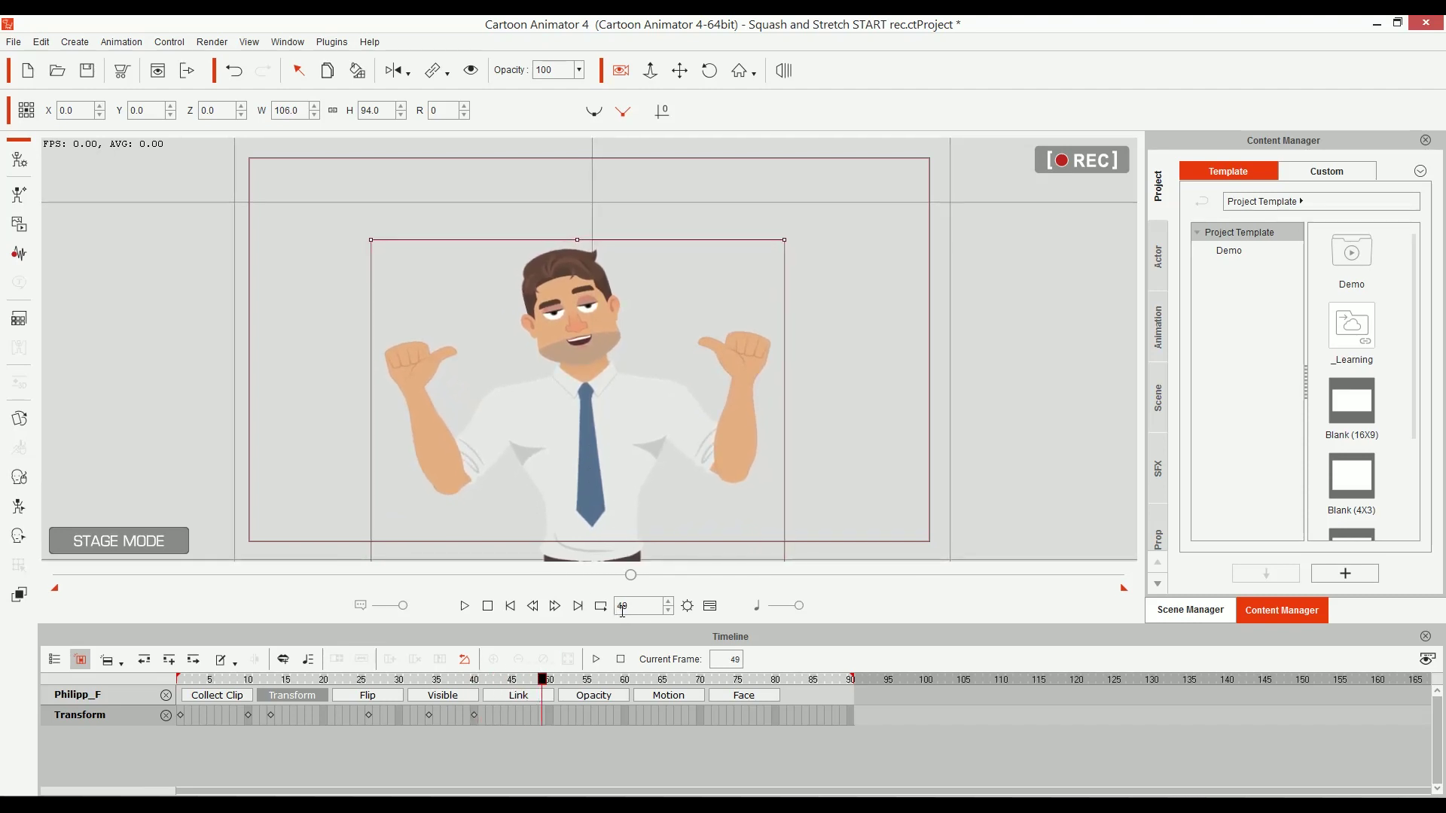
double_click(306, 108)
type("100")
key("Return")
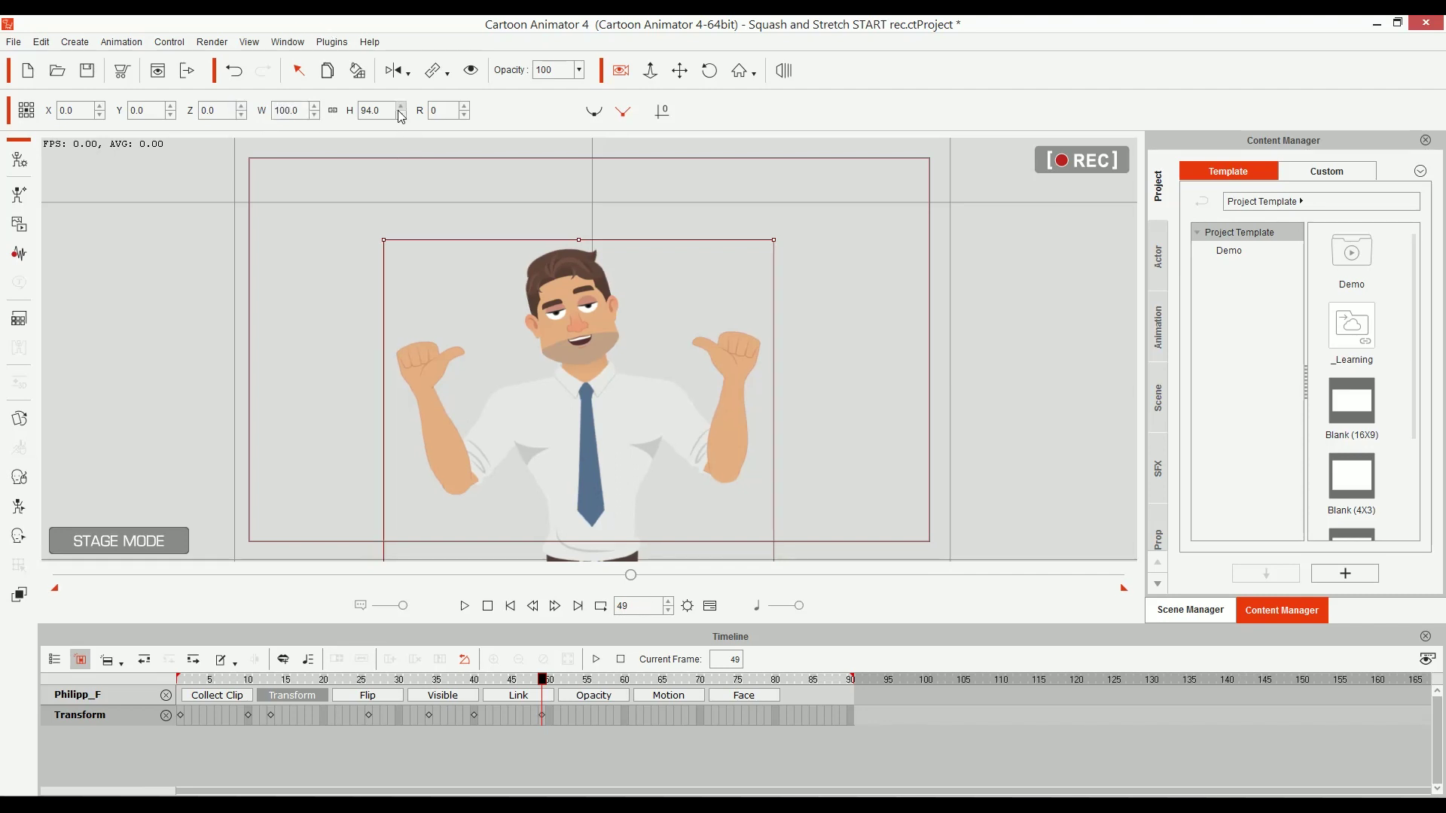
key("Return")
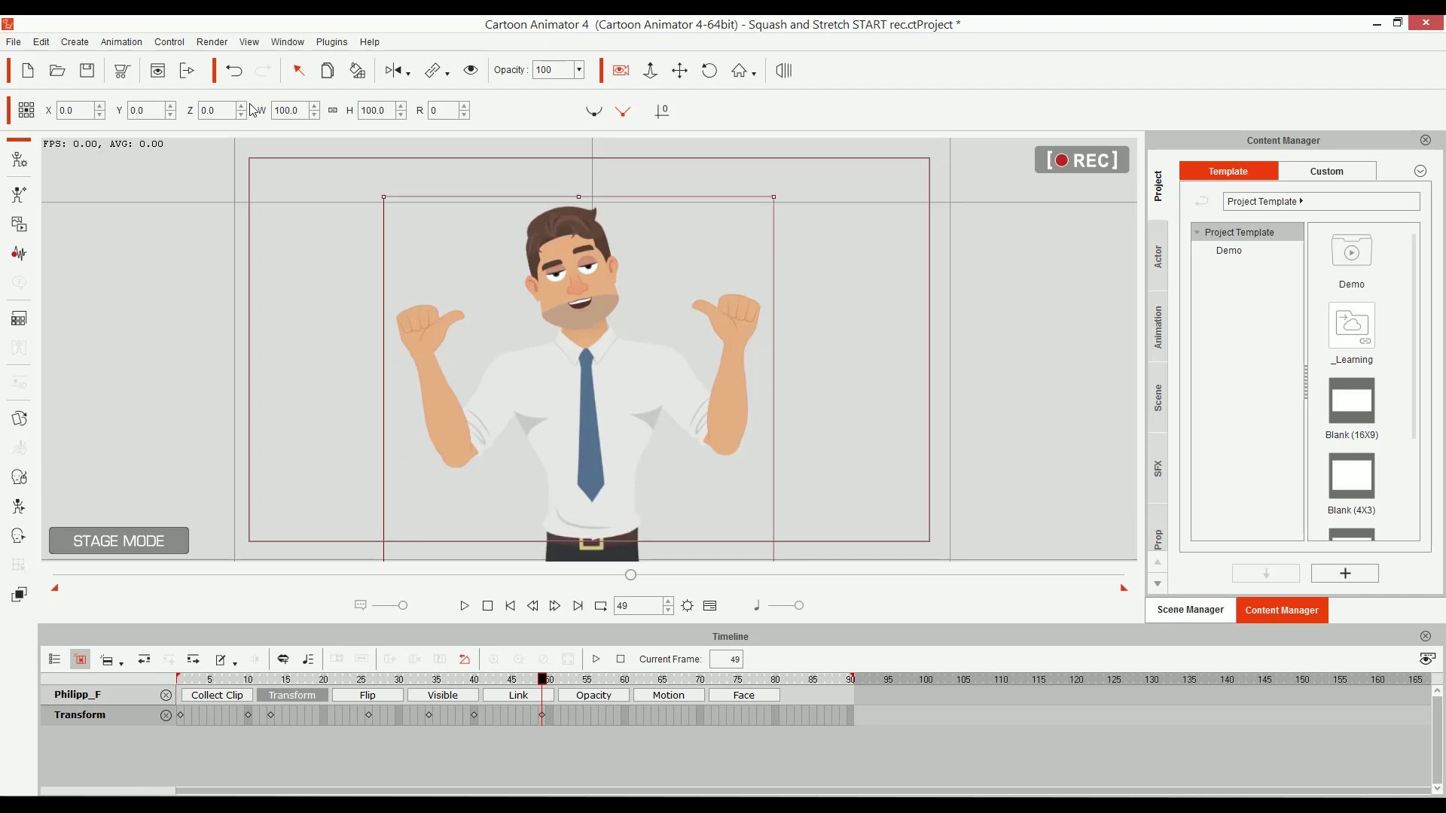
Apply the Smooth transition curve to the Transform keys from frame 1 through frame 49 and close the curve settings
left_click_drag(531, 679, 180, 700)
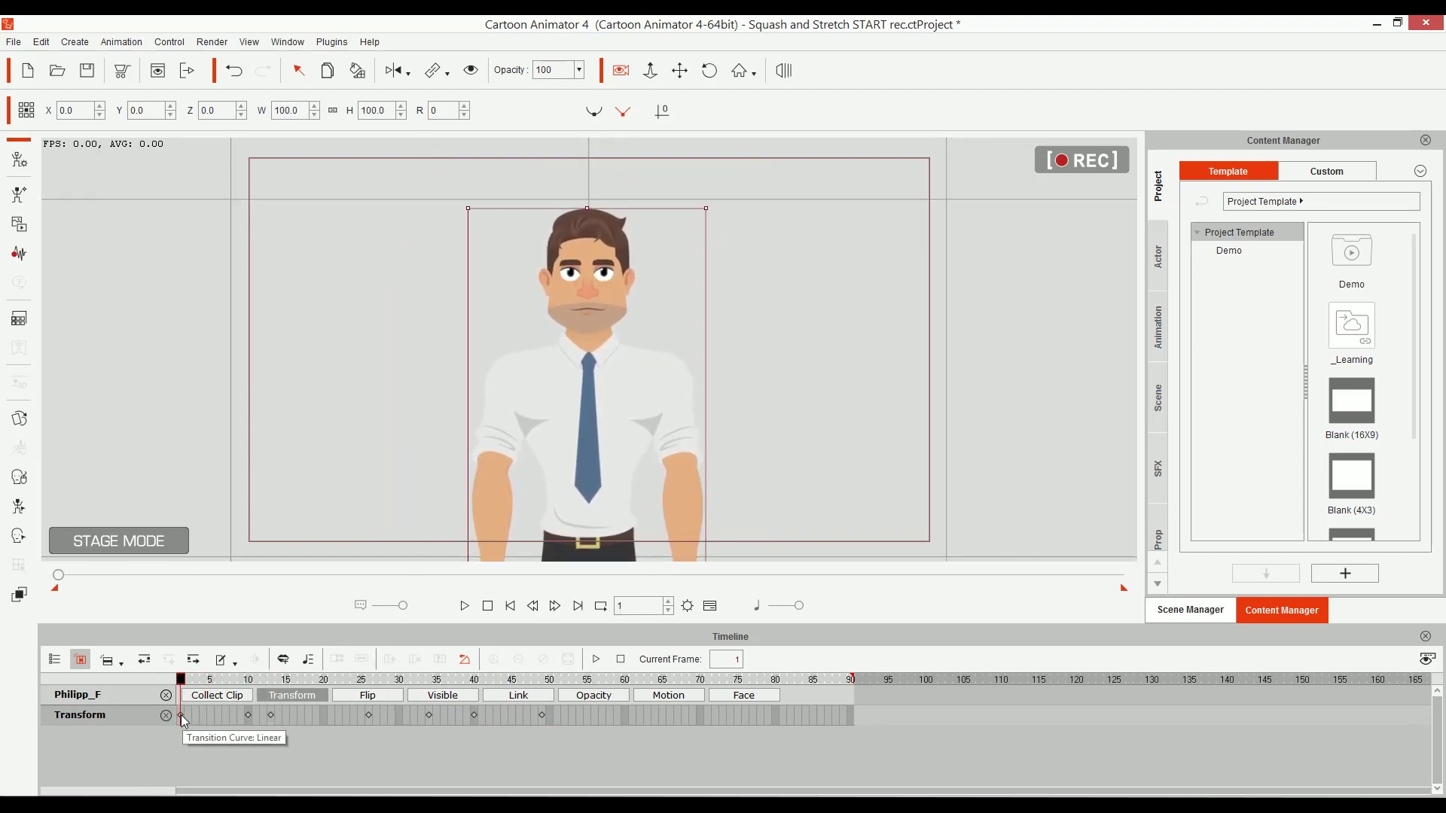
right_click(181, 716)
left_click(243, 706)
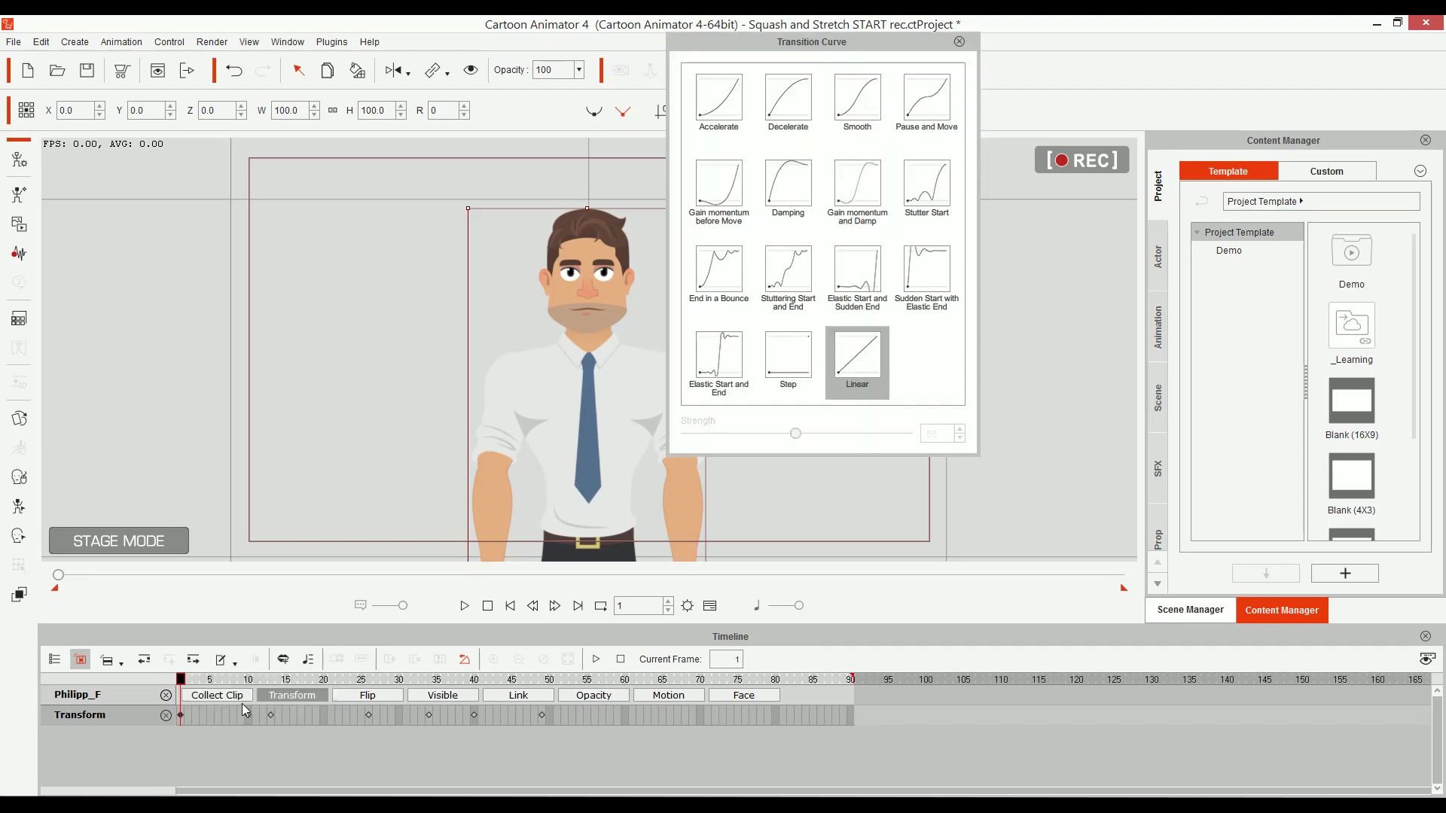
left_click(859, 113)
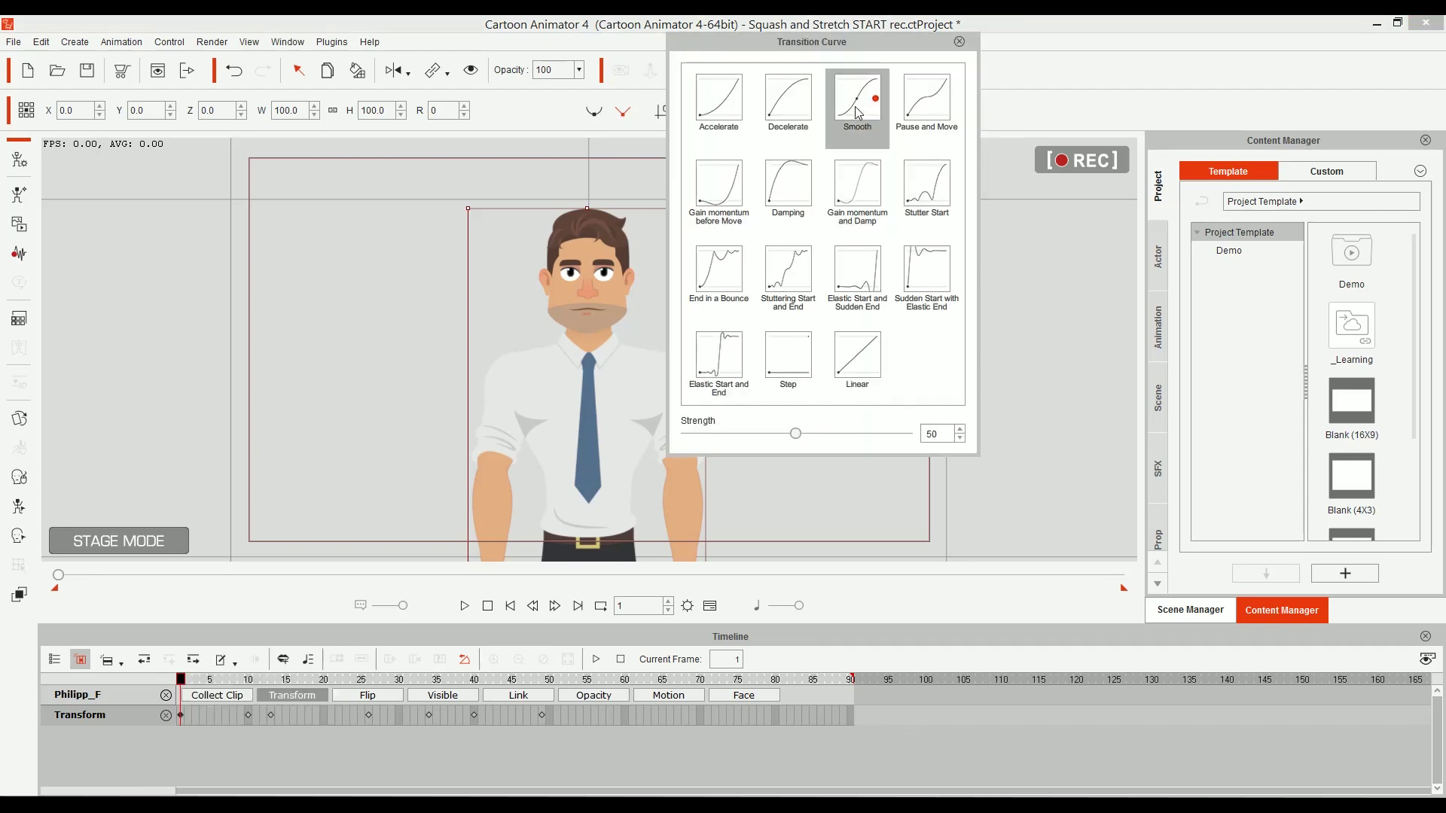
left_click(249, 716)
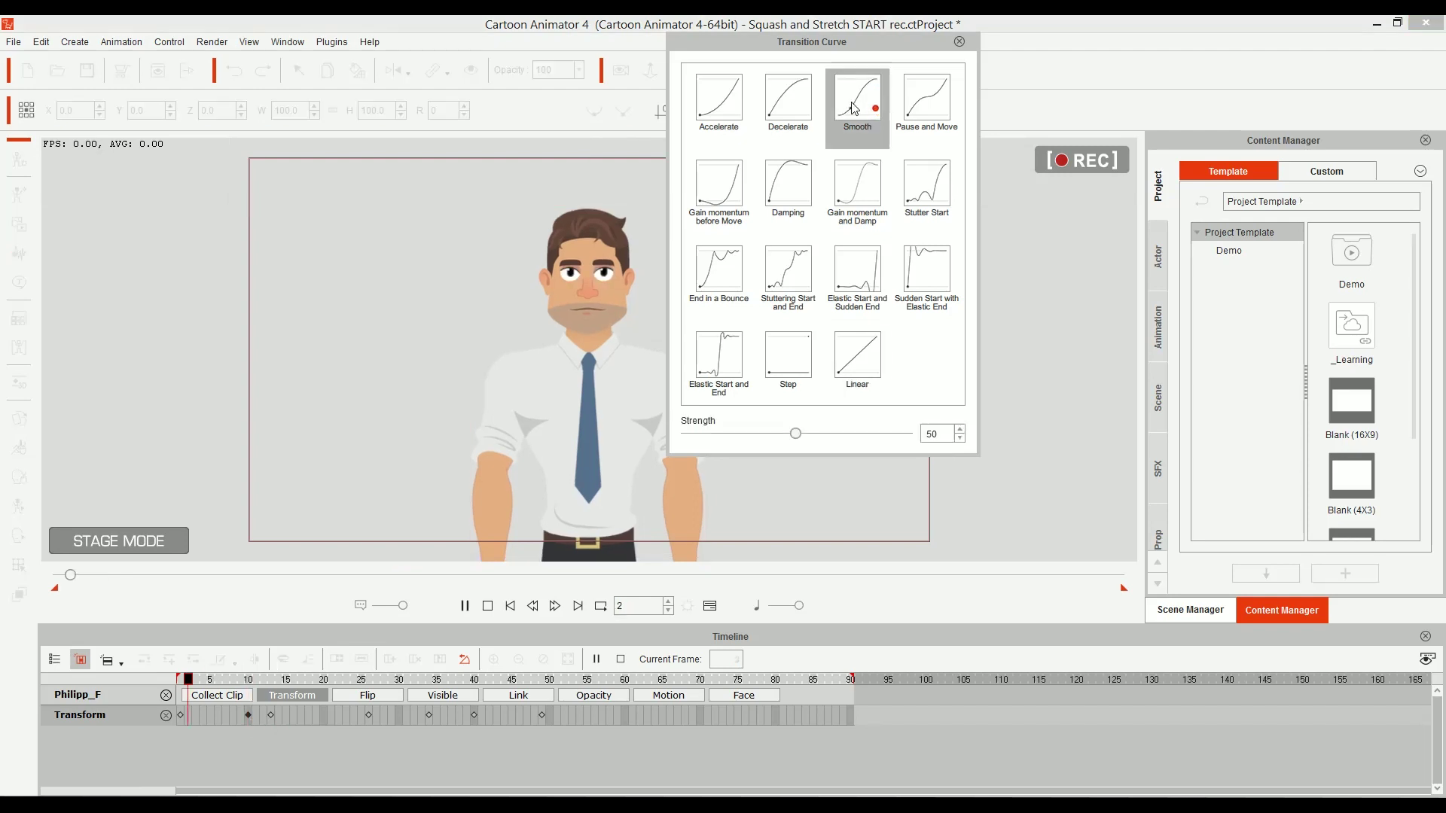
left_click(271, 716)
left_click(860, 101)
key("space")
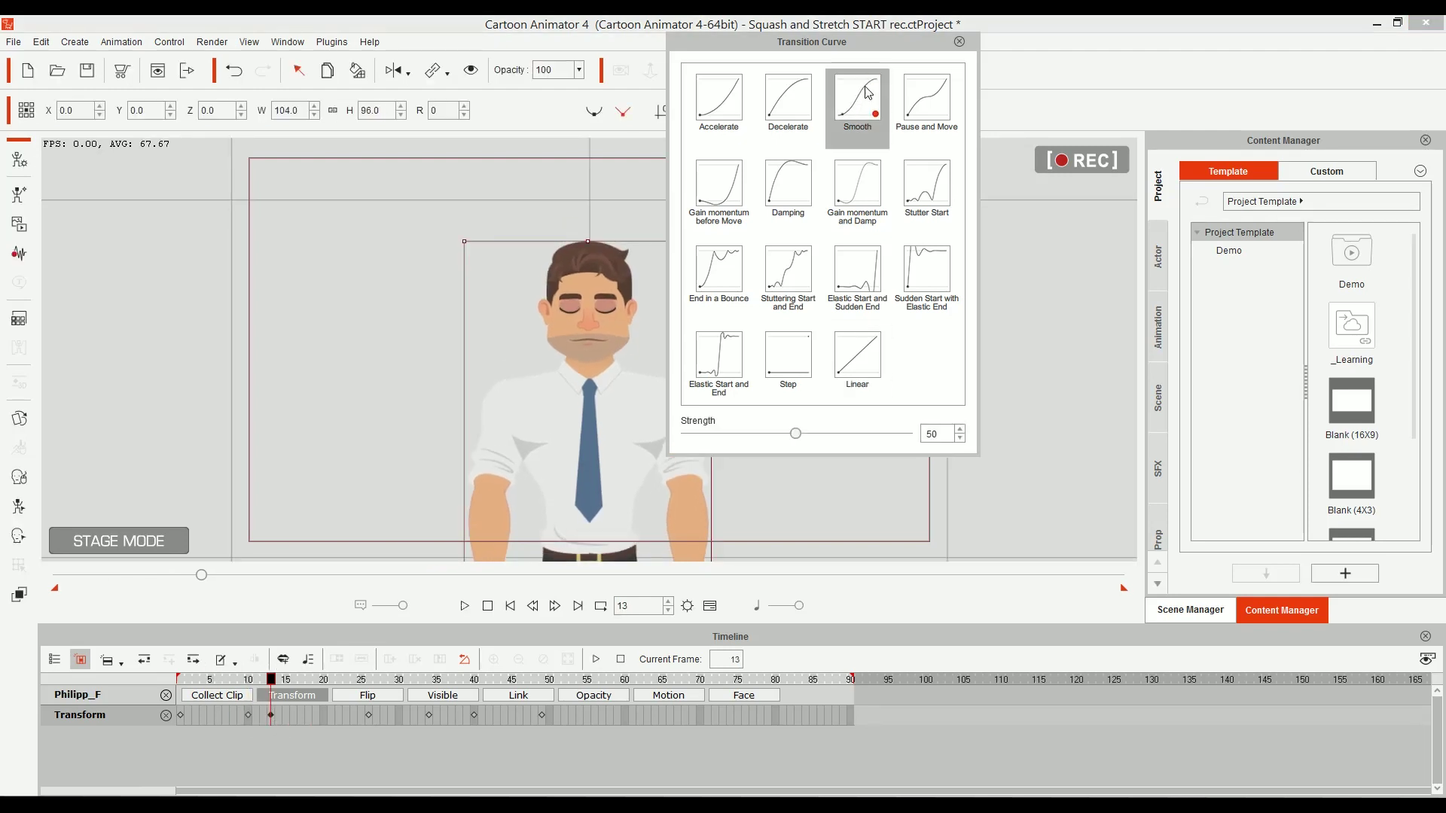
left_click(542, 715)
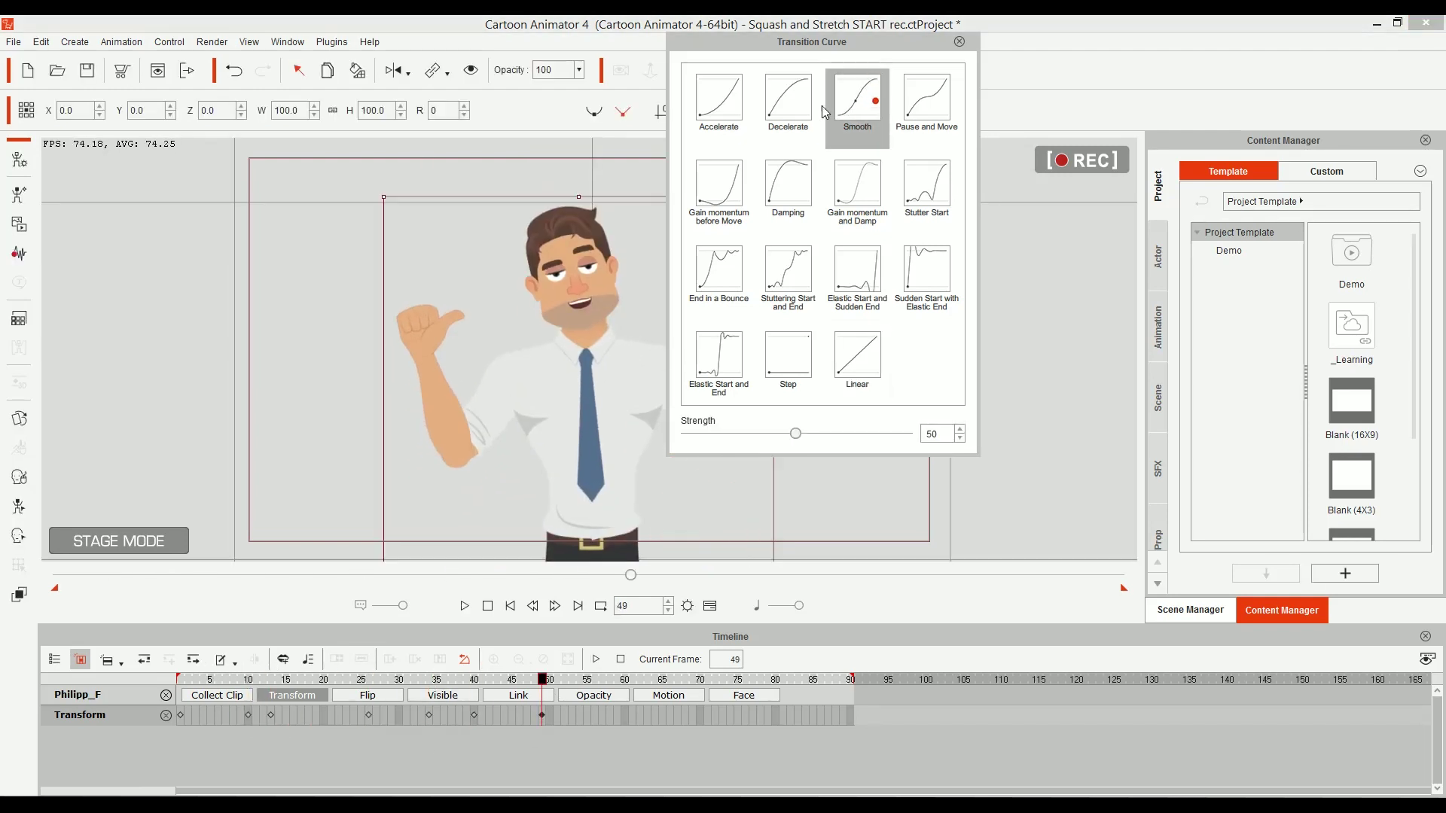
left_click(959, 42)
Play the animation from frame 1 and replay it with looping turned on to check the squash and stretch
left_click(487, 606)
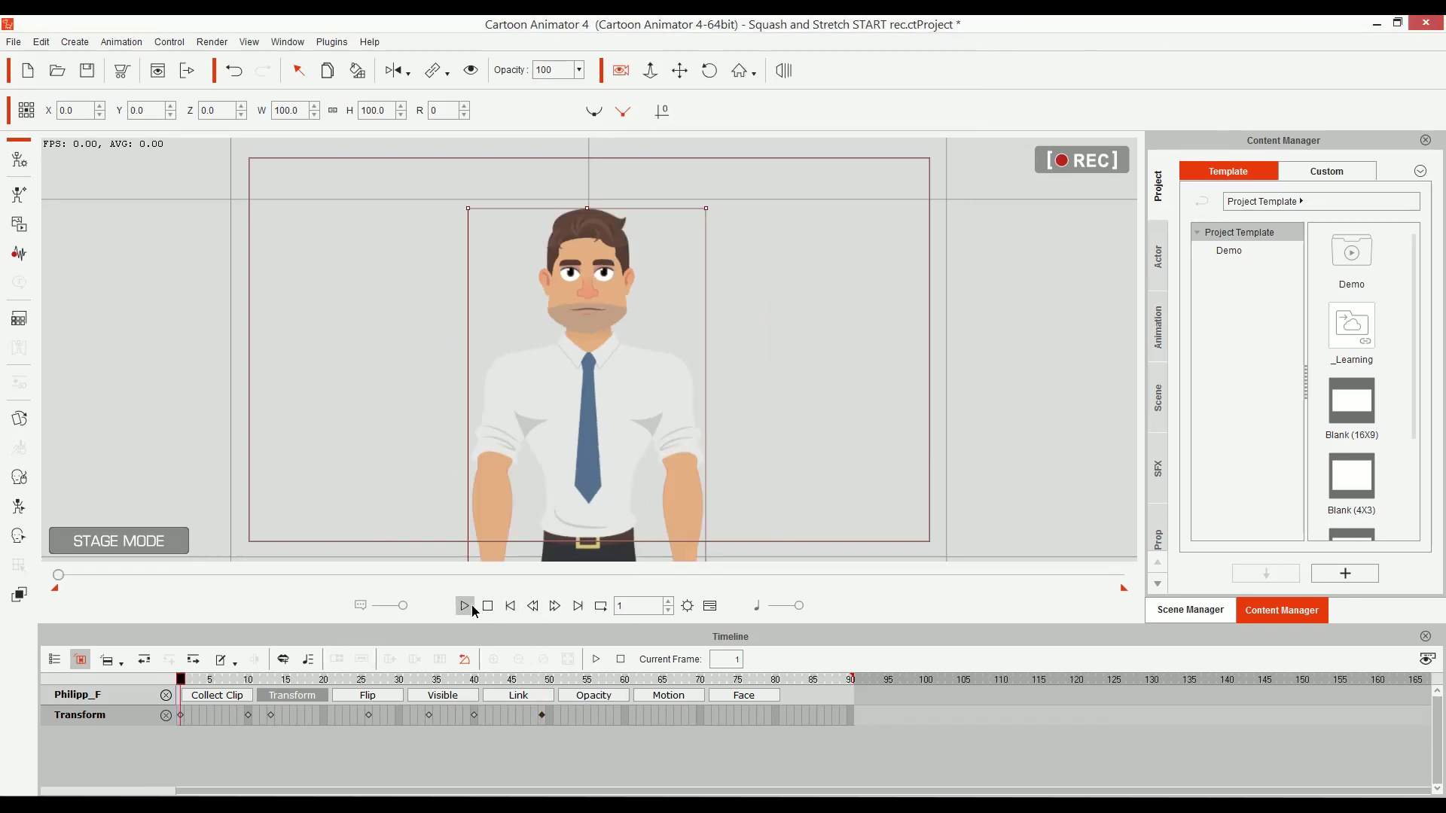
left_click(473, 607)
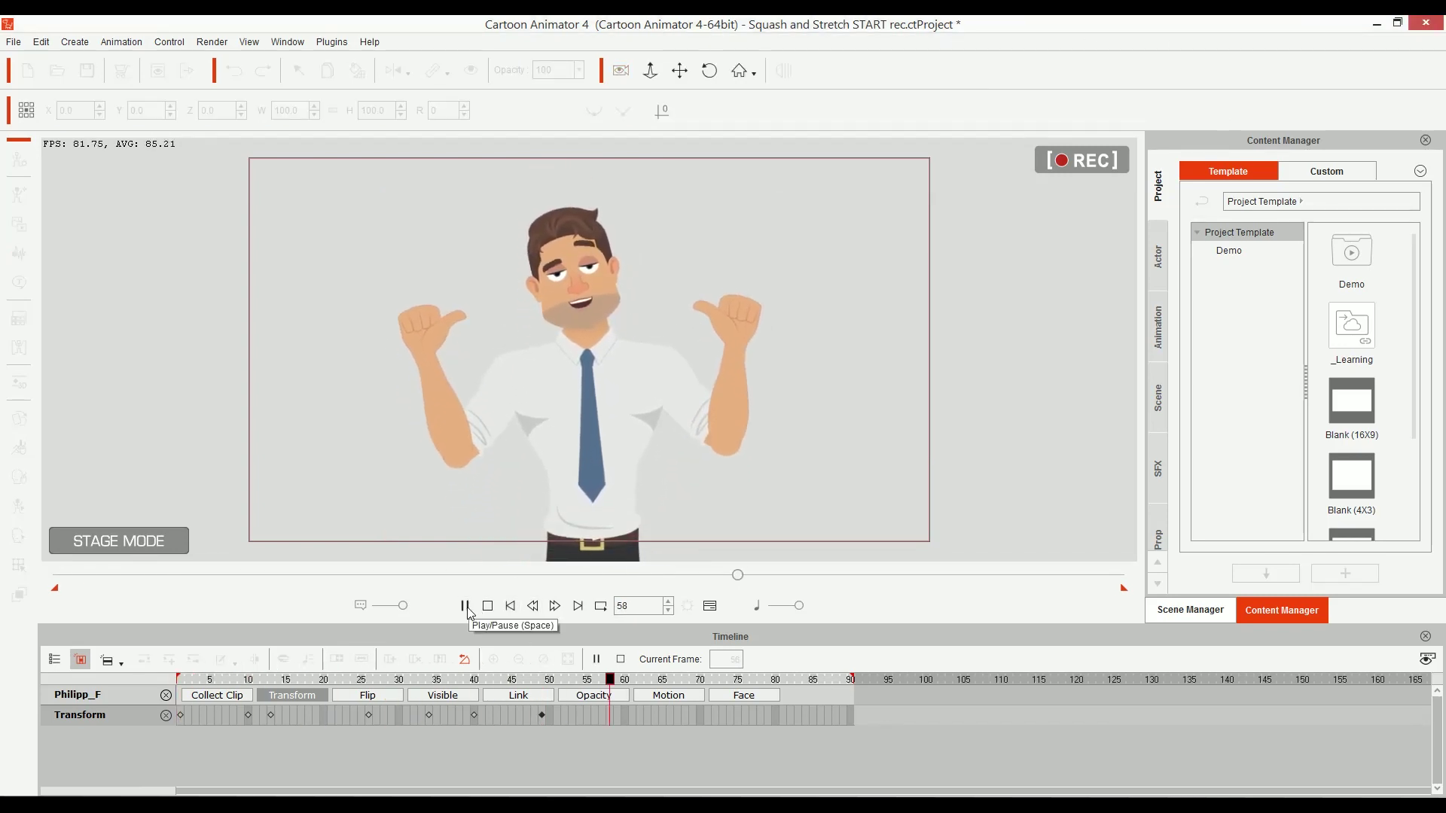
left_click(467, 606)
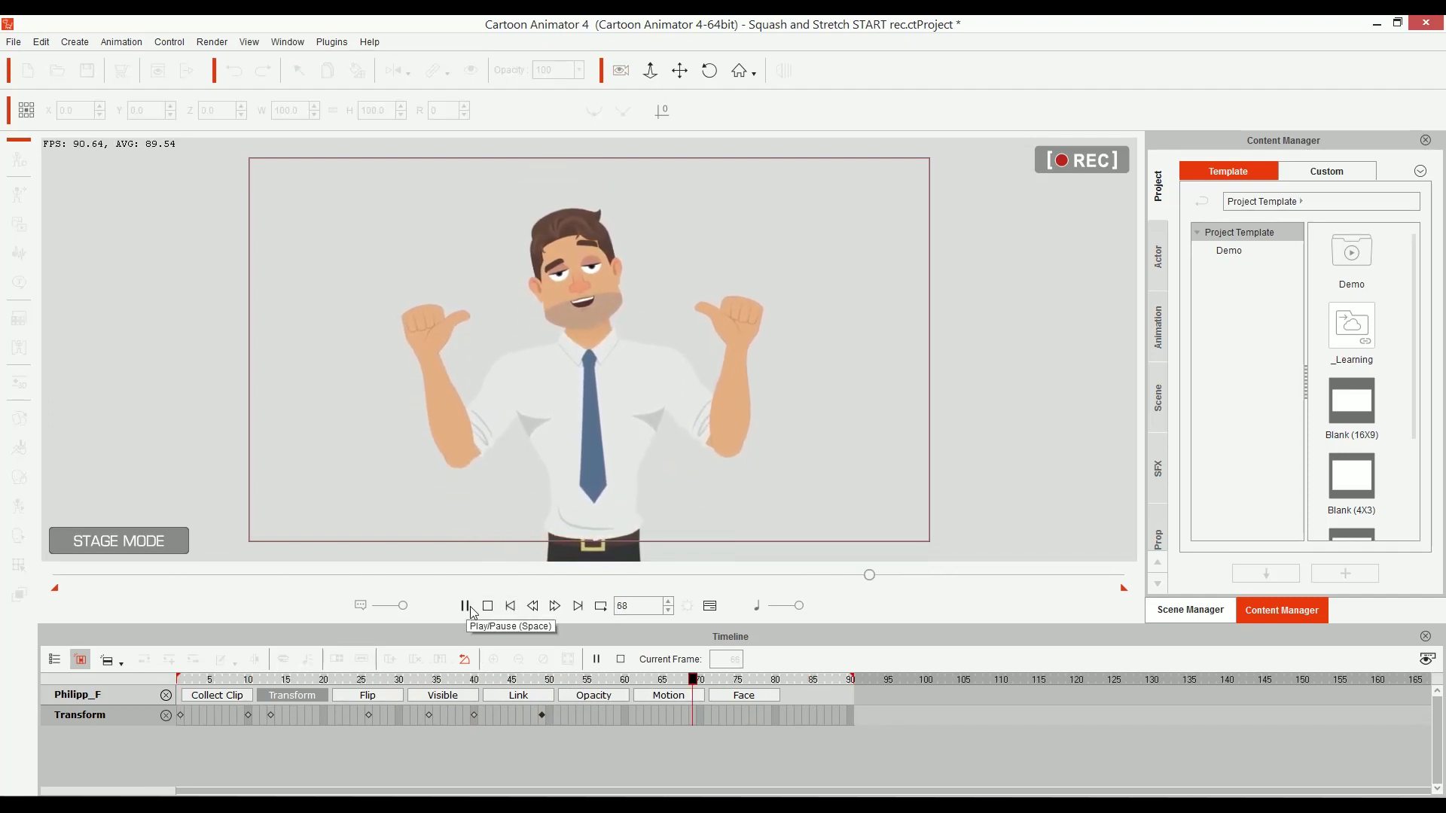
left_click(465, 606)
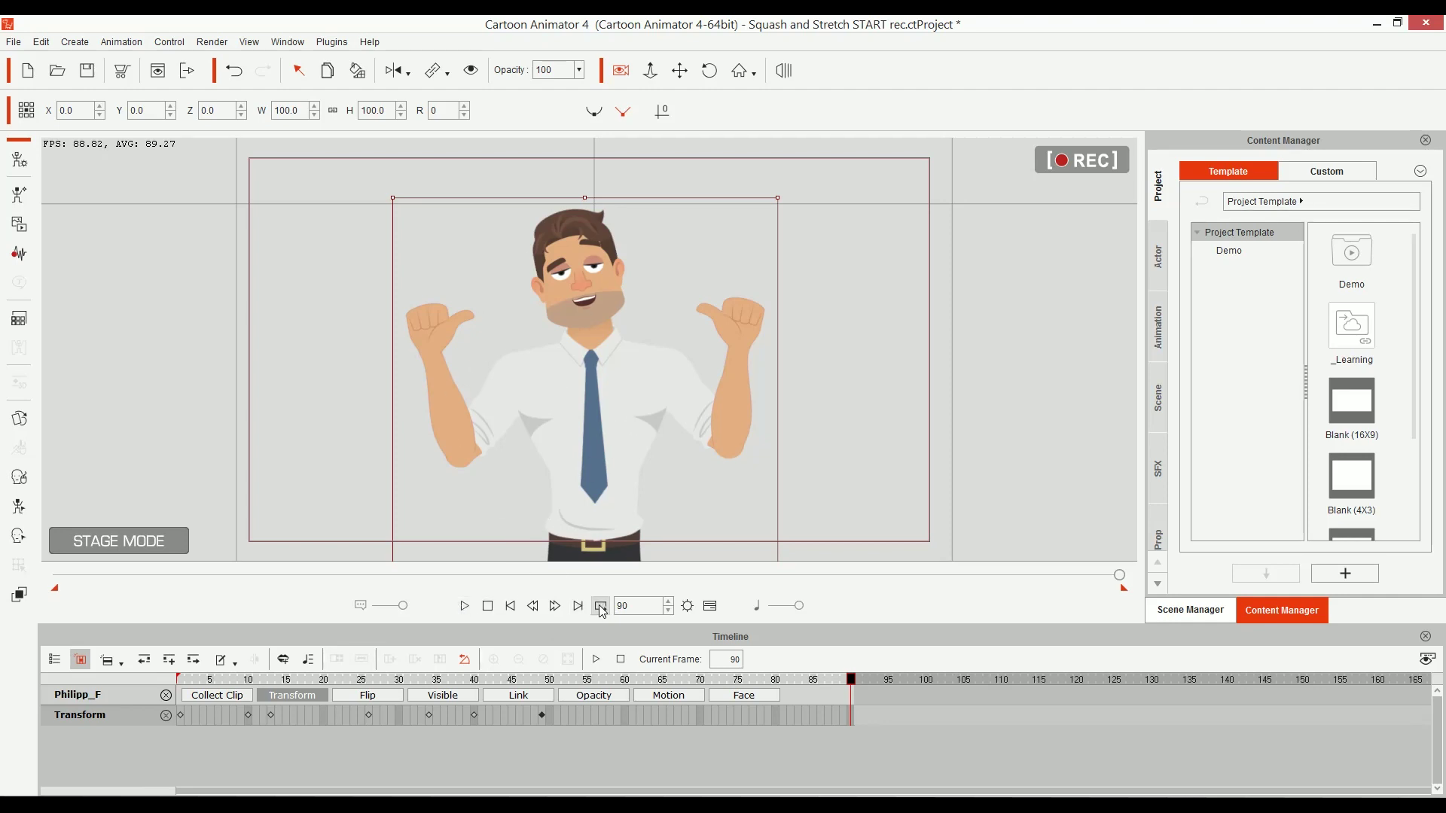
left_click(464, 606)
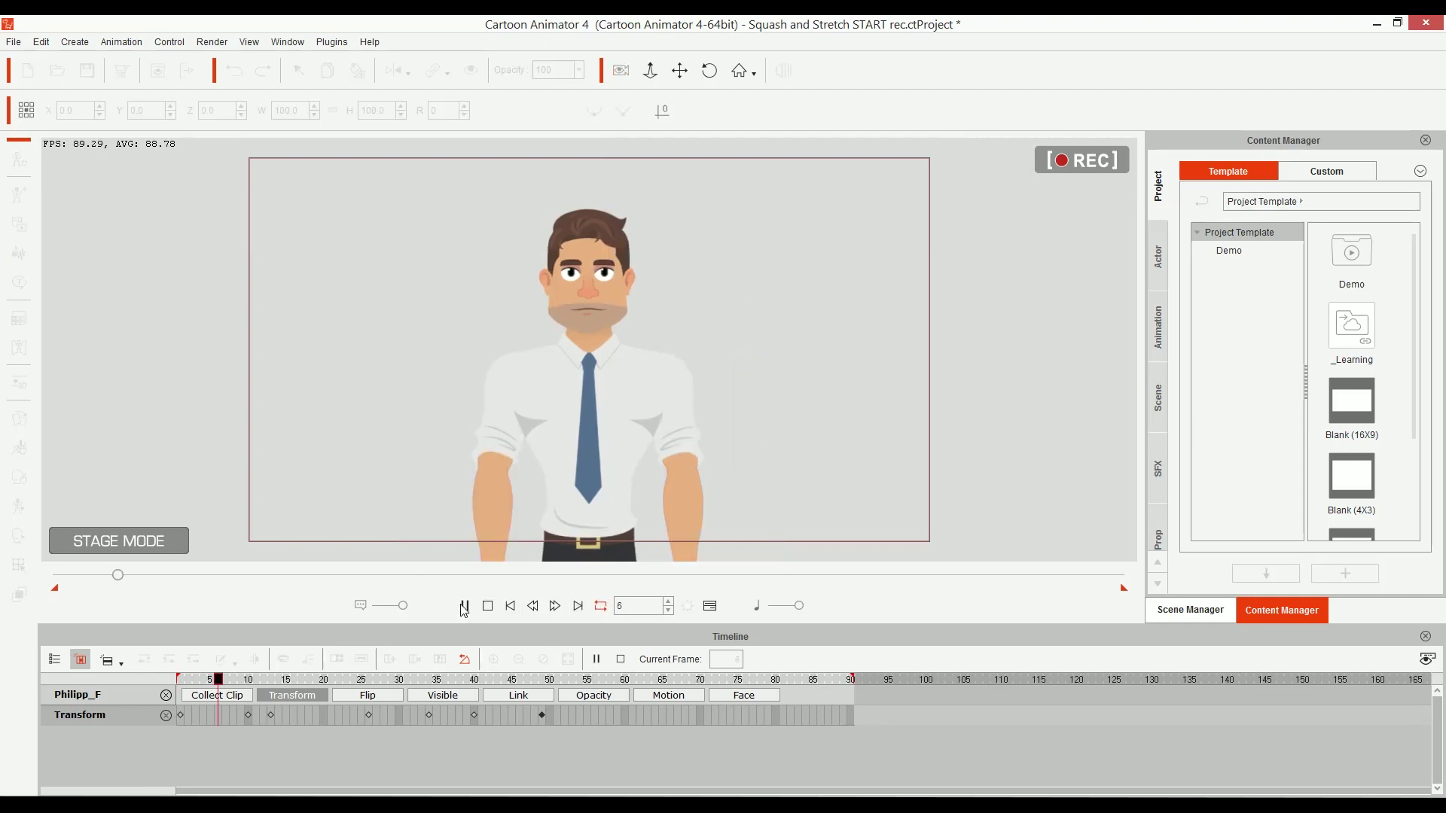